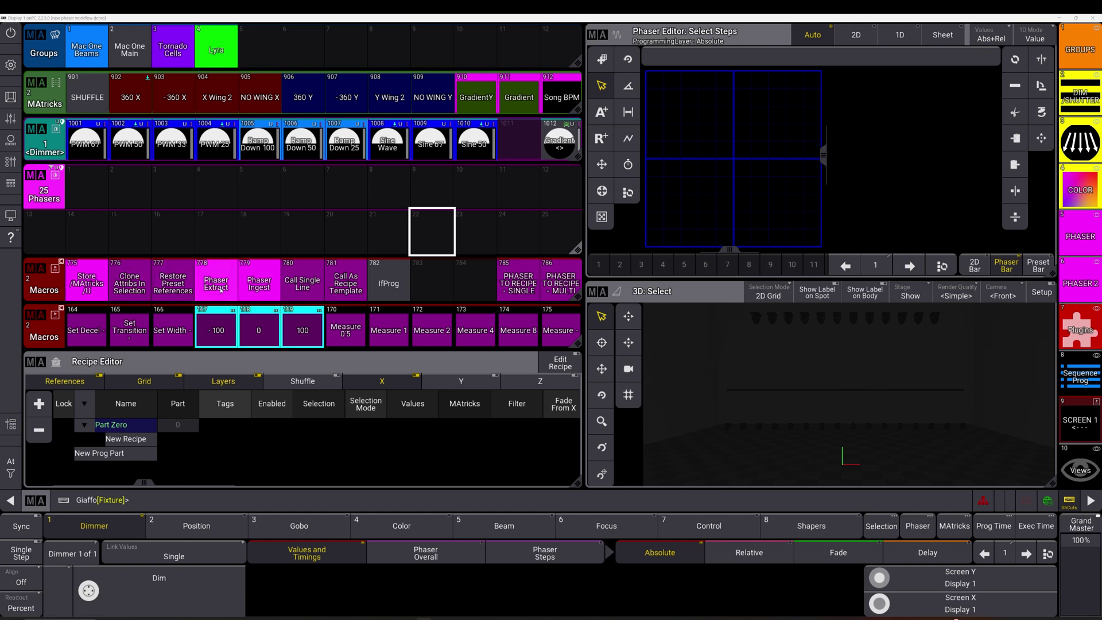
- Examine the command lines of the Phaser Extract macro, including its user variables and Lua call
drag(216, 284, 179, 280)
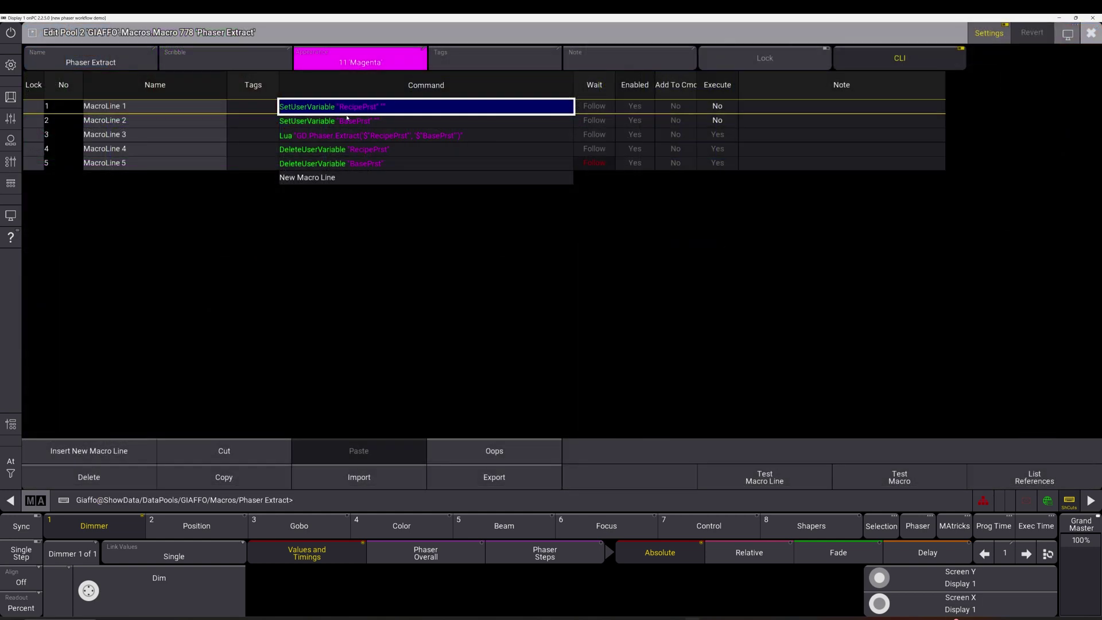
drag(350, 119, 381, 165)
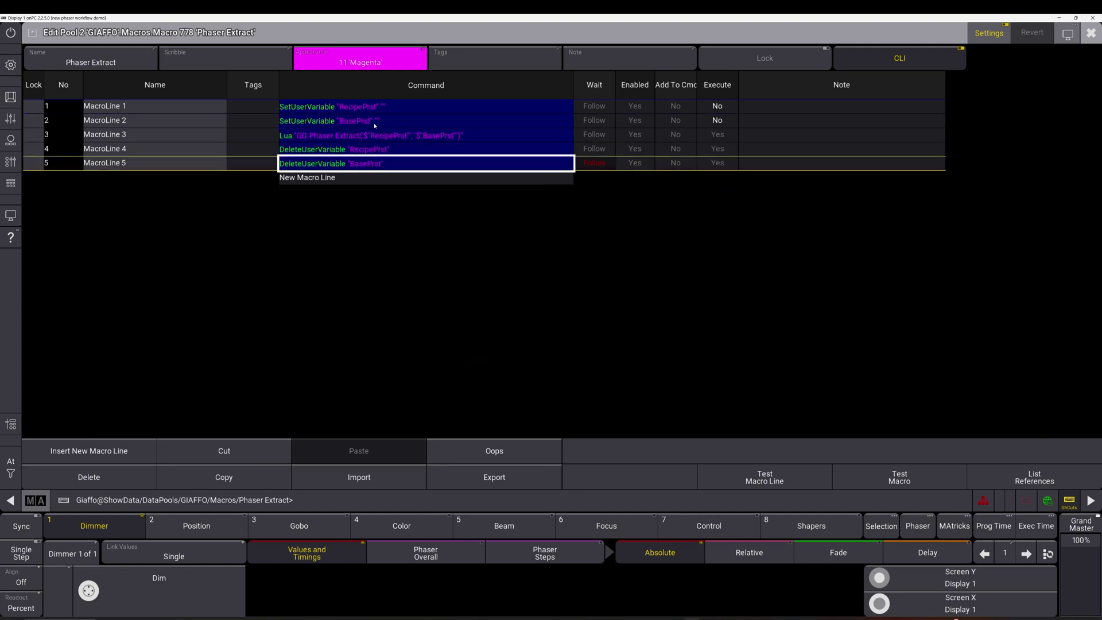
click(338, 135)
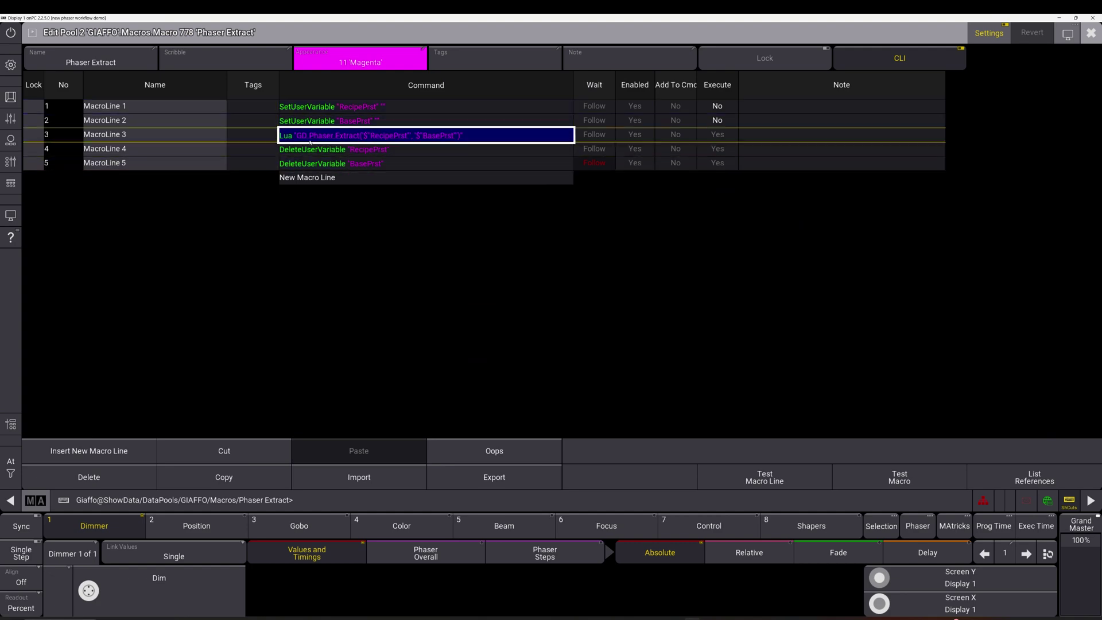
key(Escape)
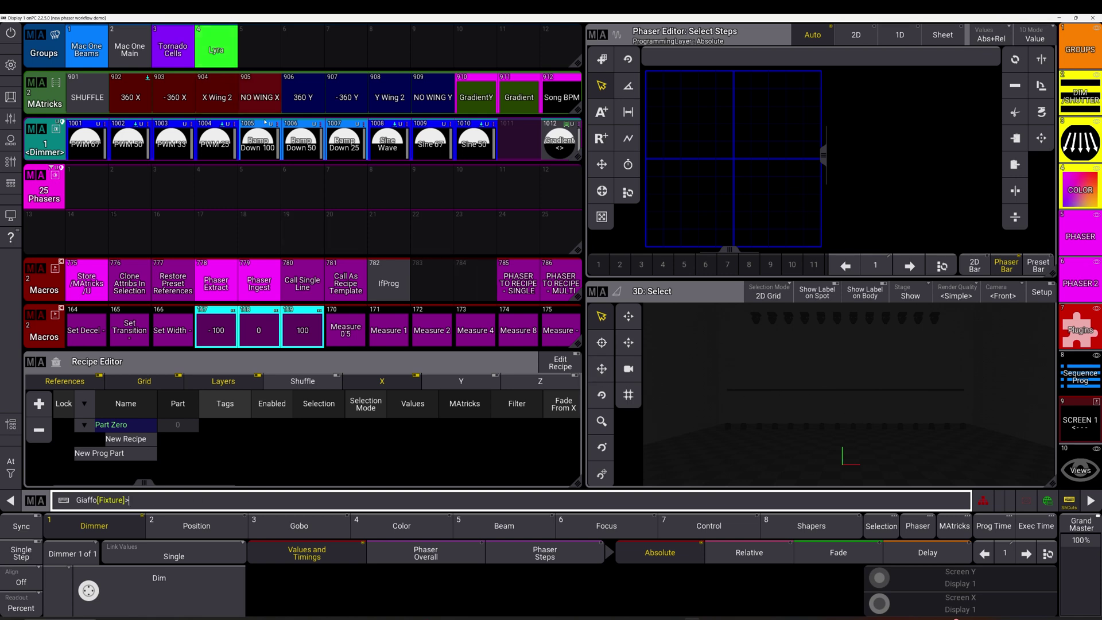
- Store the Lyra group with Ramp Down 50 and the X Wing 2 and 360 X MAtricks as Phasers preset 1, including MAtricks
click(228, 53)
click(302, 141)
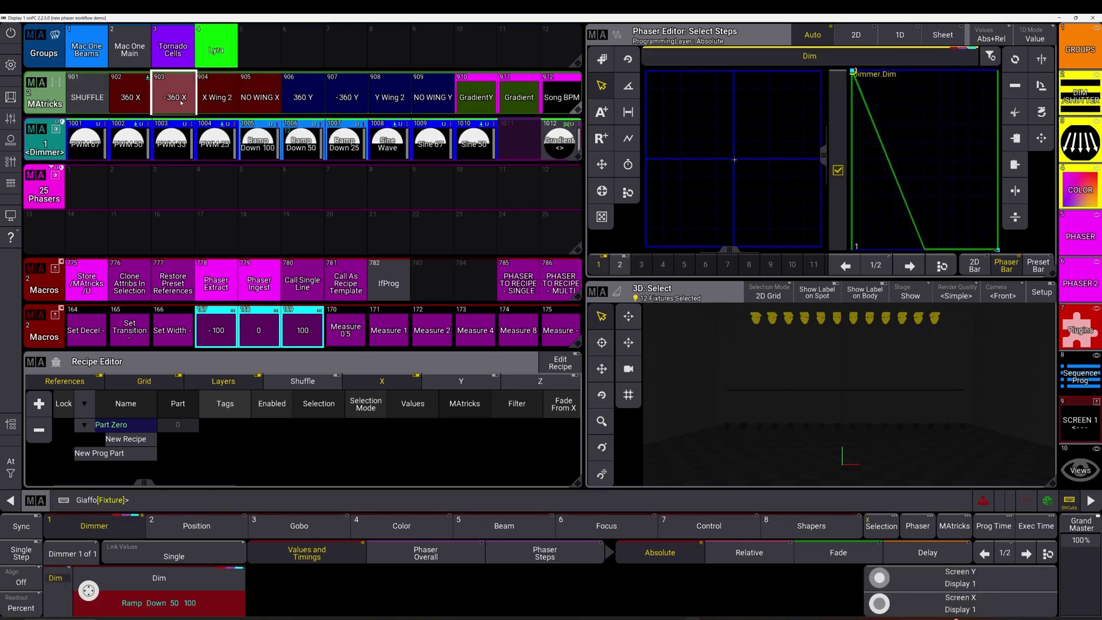
click(205, 101)
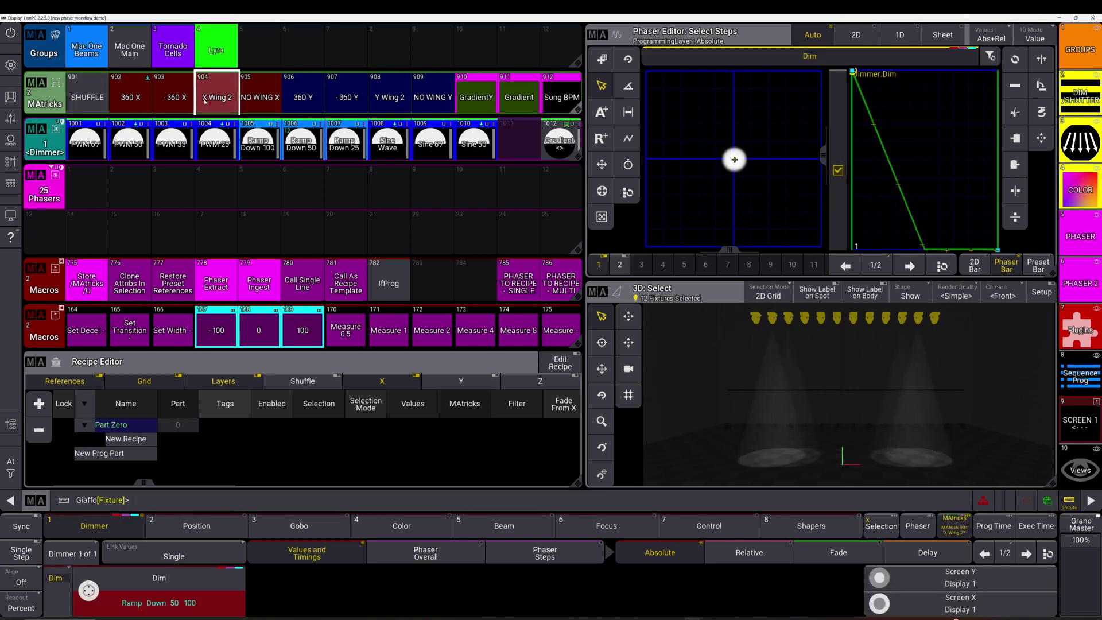
click(138, 97)
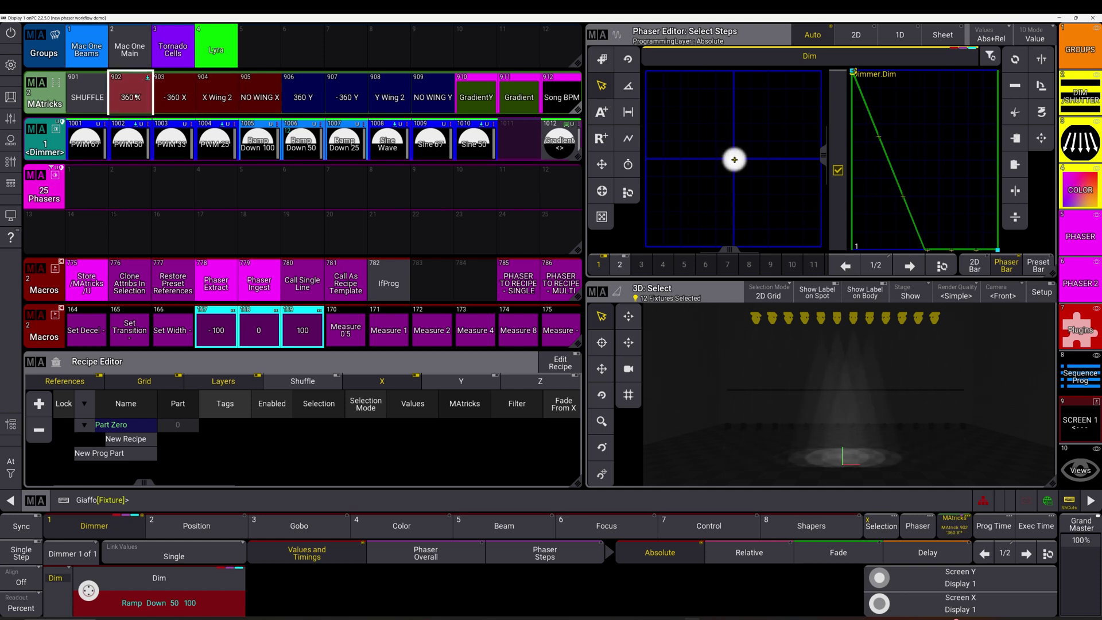
click(86, 282)
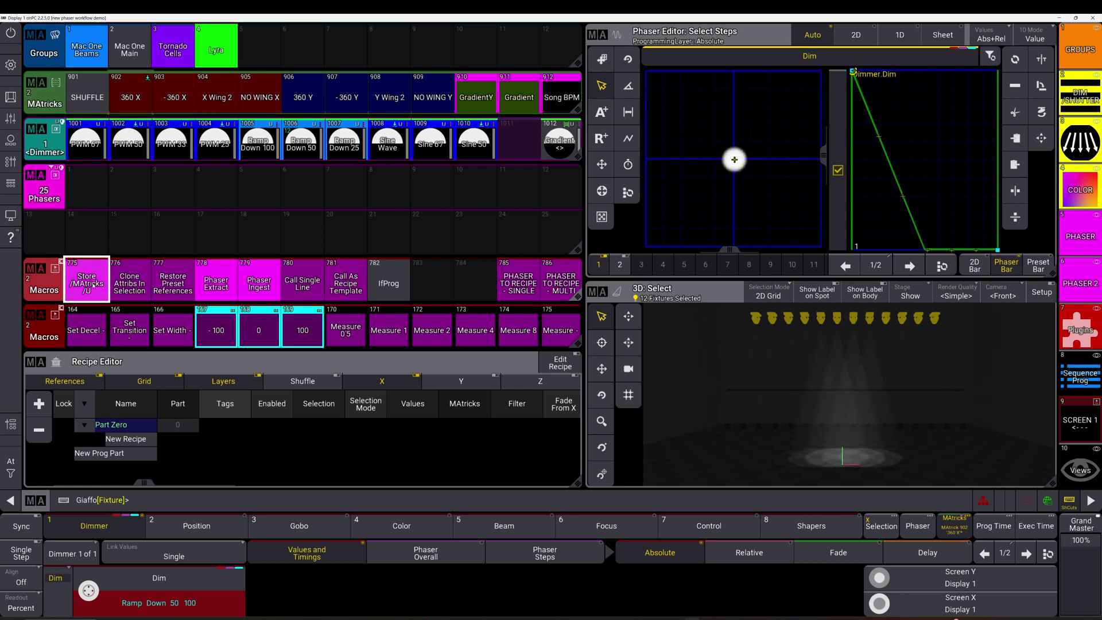
click(87, 188)
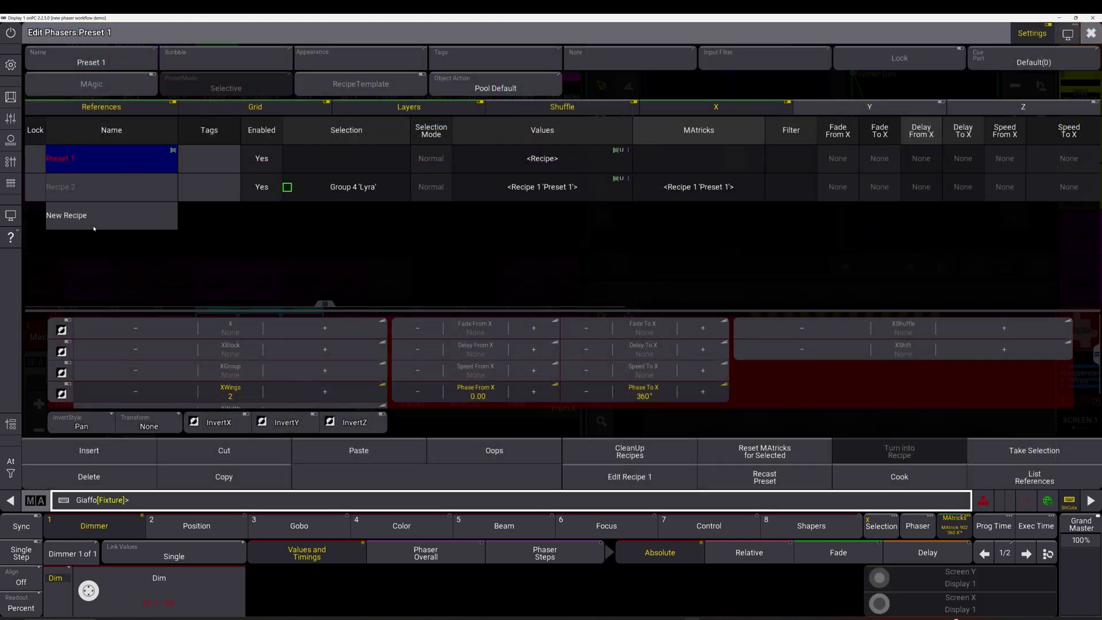
- Add two recipe lines to the preset, one for the Mac One Beams group and one for the Tornado Cells group
click(131, 224)
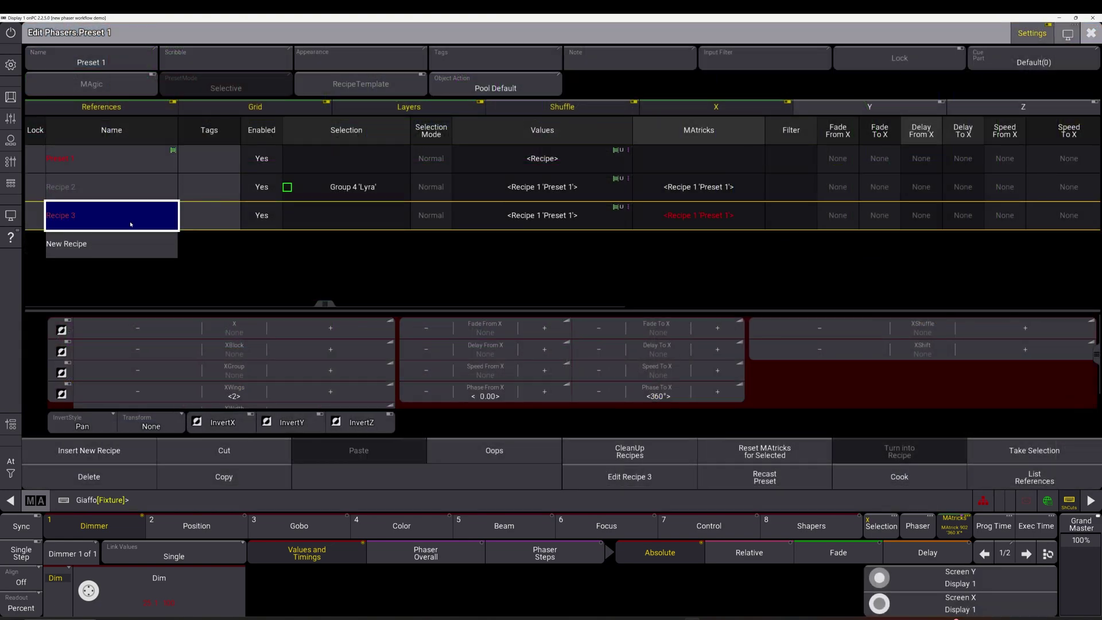
click(306, 223)
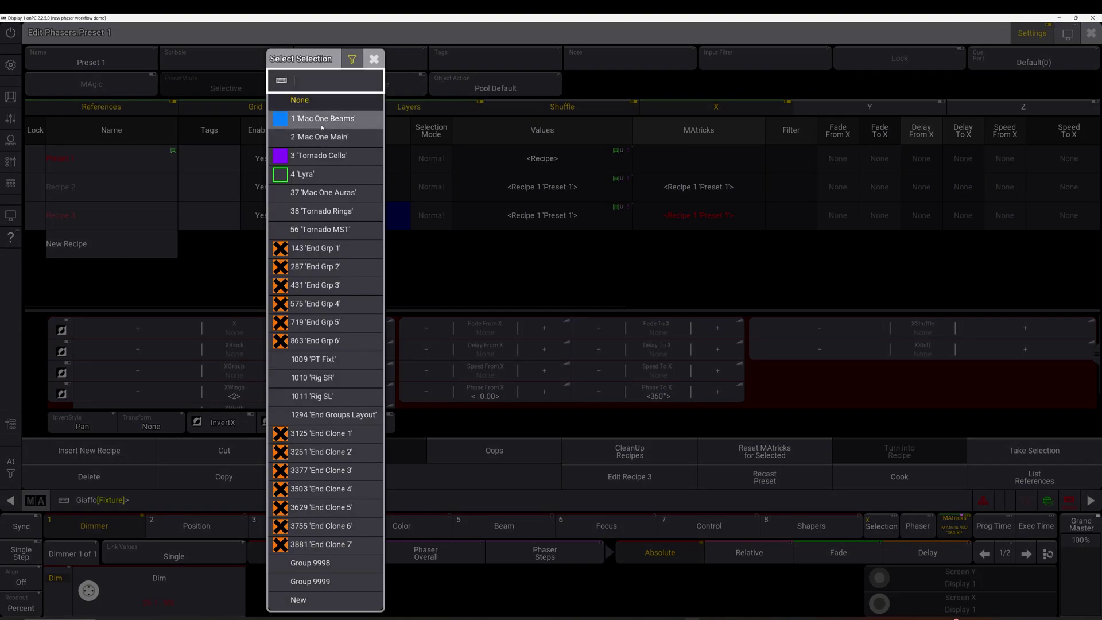
click(322, 119)
click(109, 243)
click(353, 243)
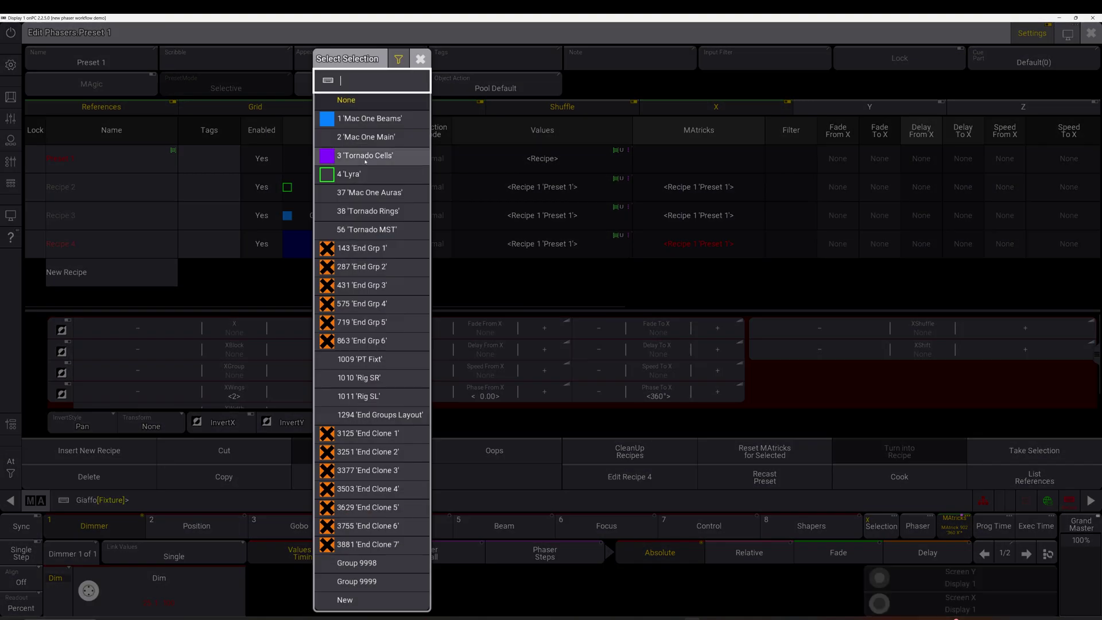
click(367, 166)
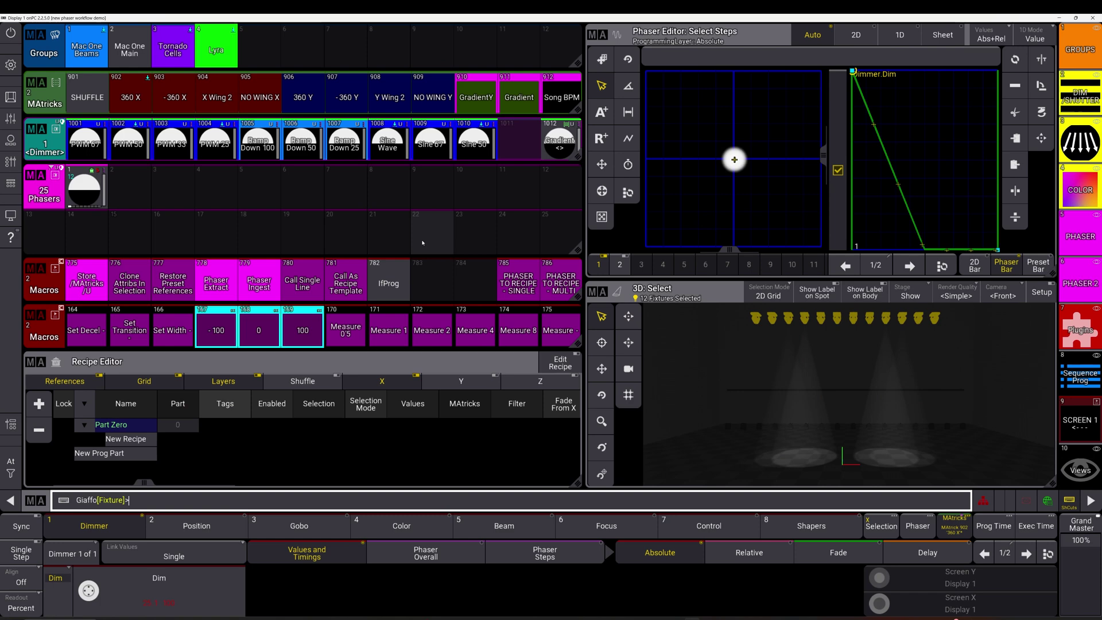
click(84, 189)
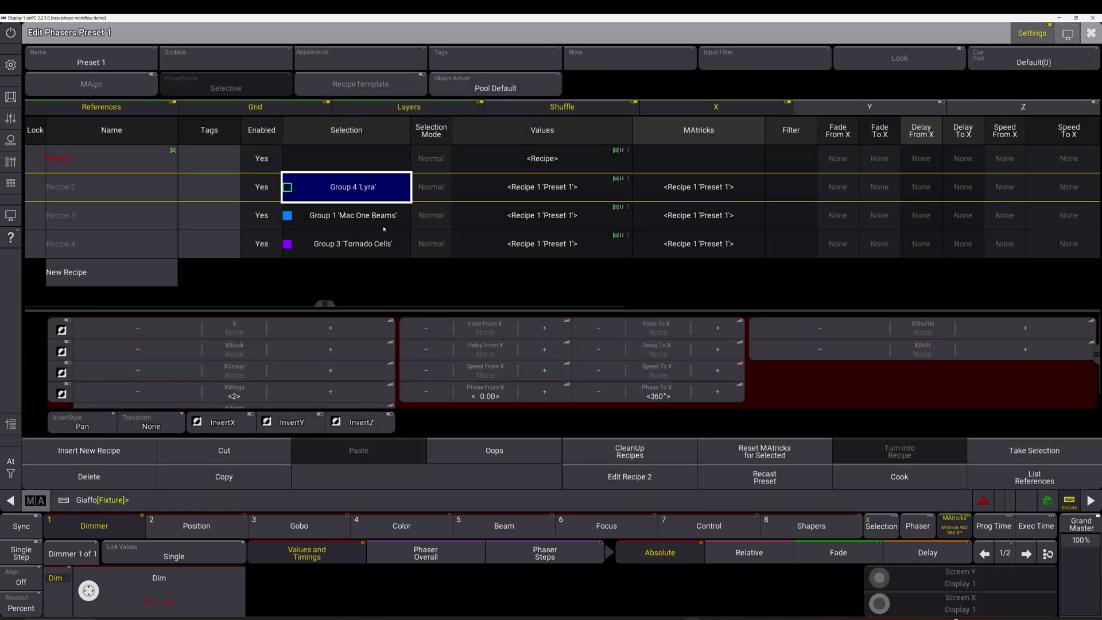
click(384, 246)
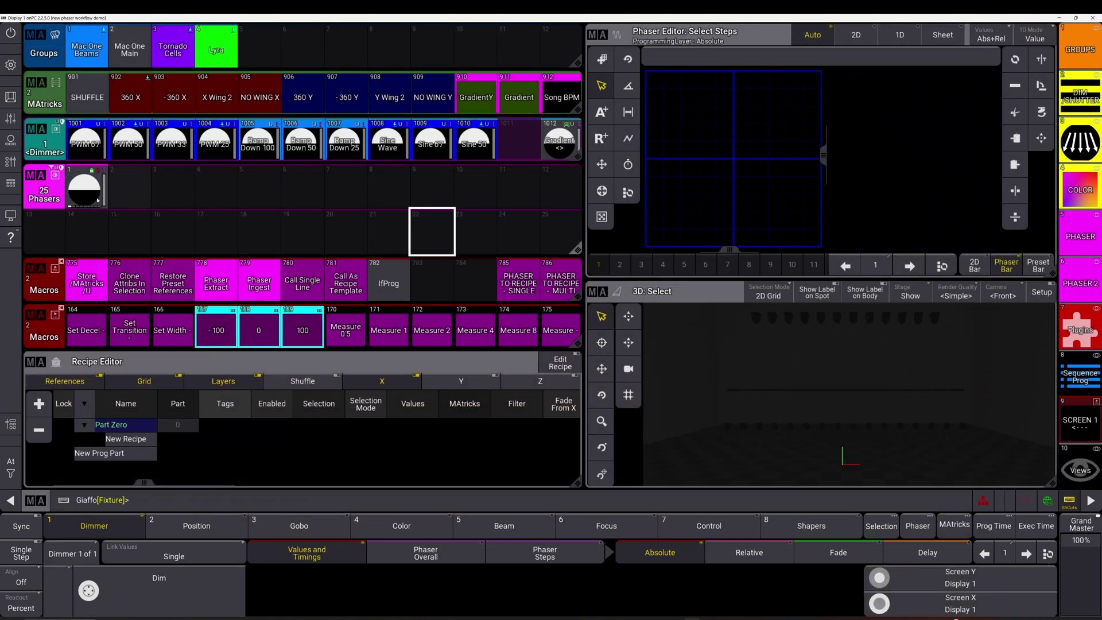
- Call Phasers preset 1 into the programmer to check the phaser on its fixtures, and clear the programmer
click(93, 197)
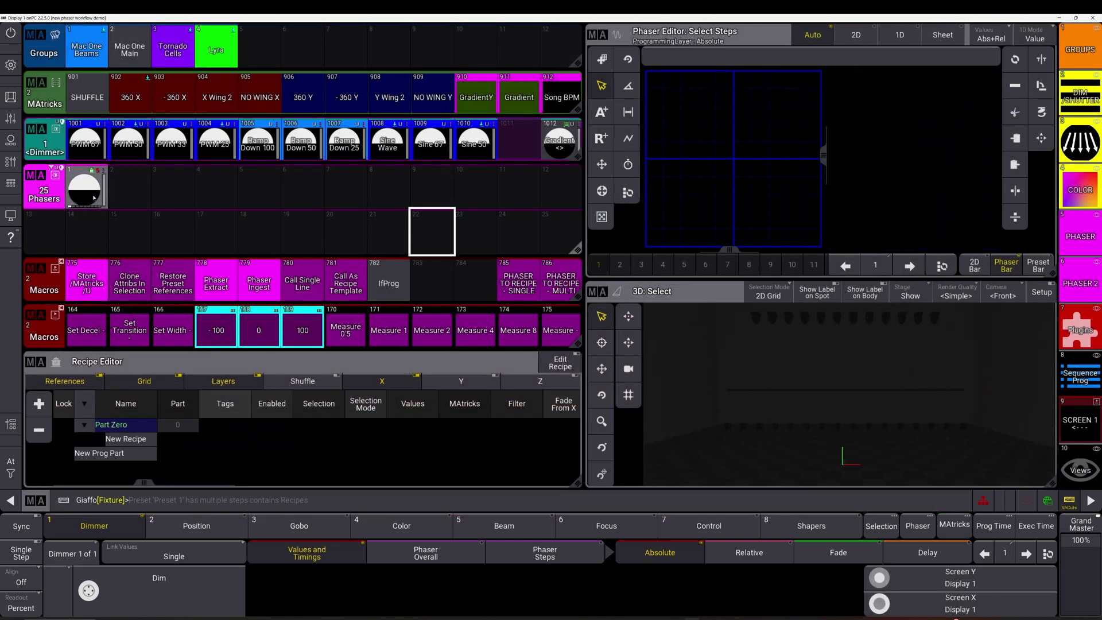
click(93, 197)
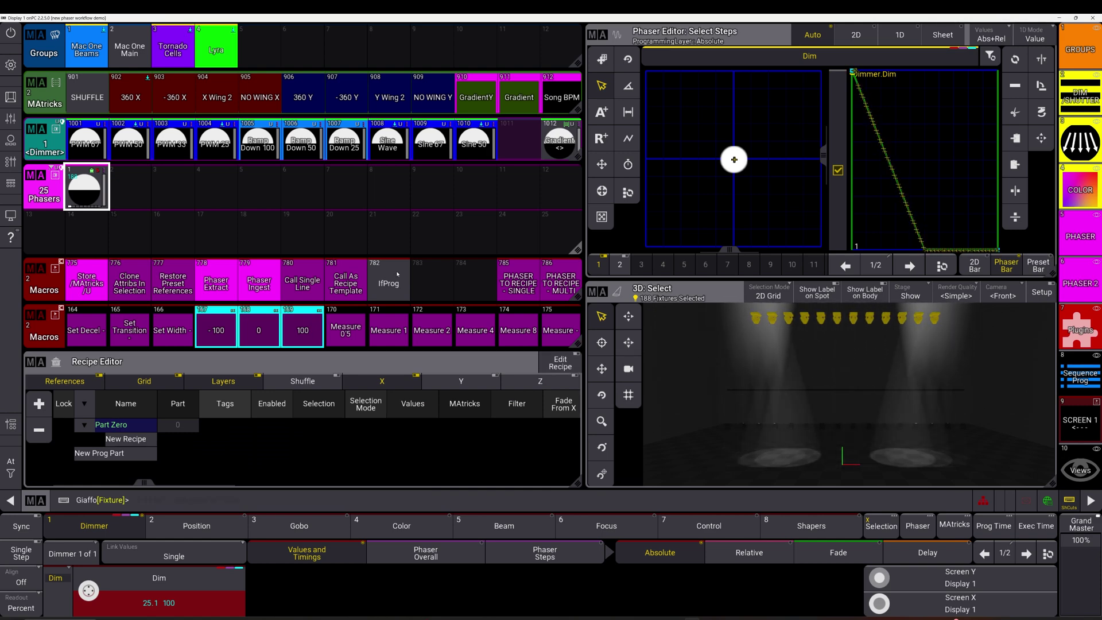
click(284, 219)
click(100, 195)
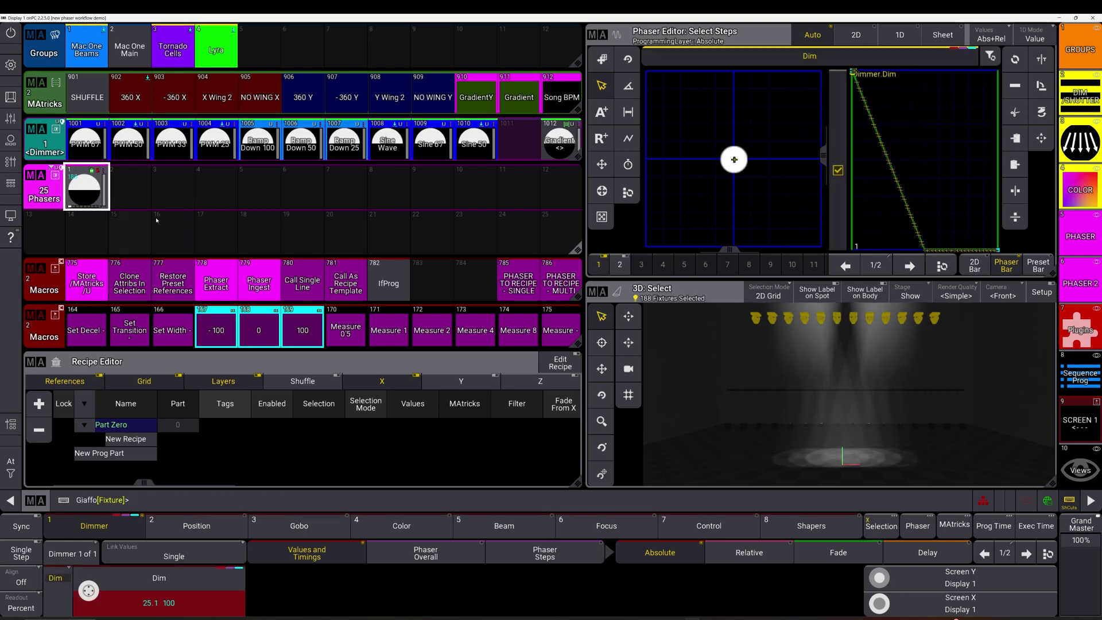
key(Escape)
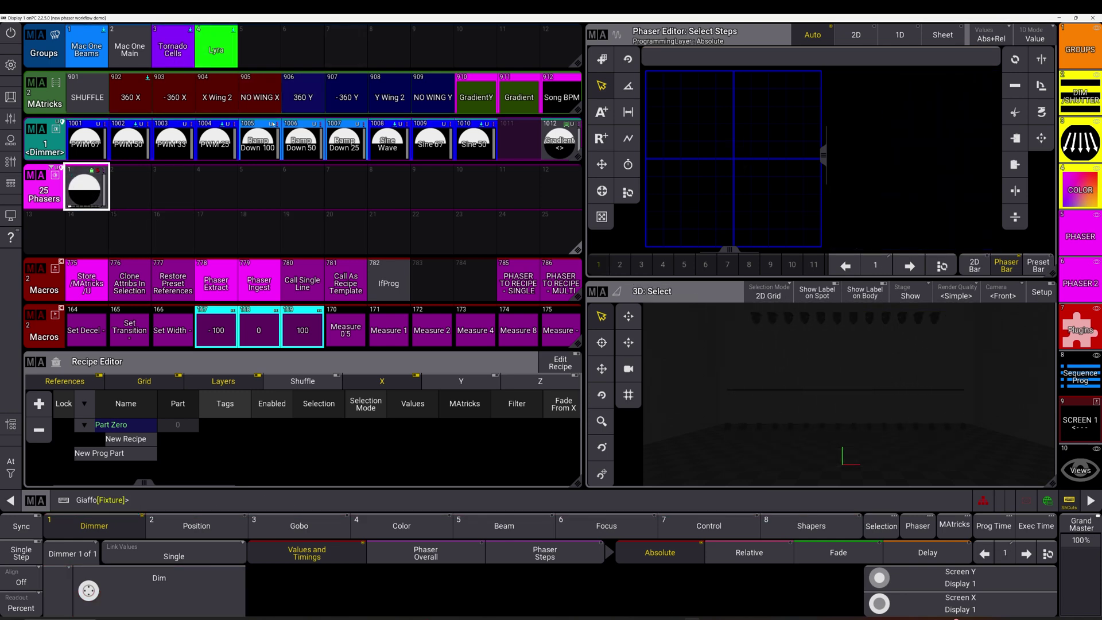
- Label Phasers preset 1 as "Wings ><" and clear the programmer
click(88, 195)
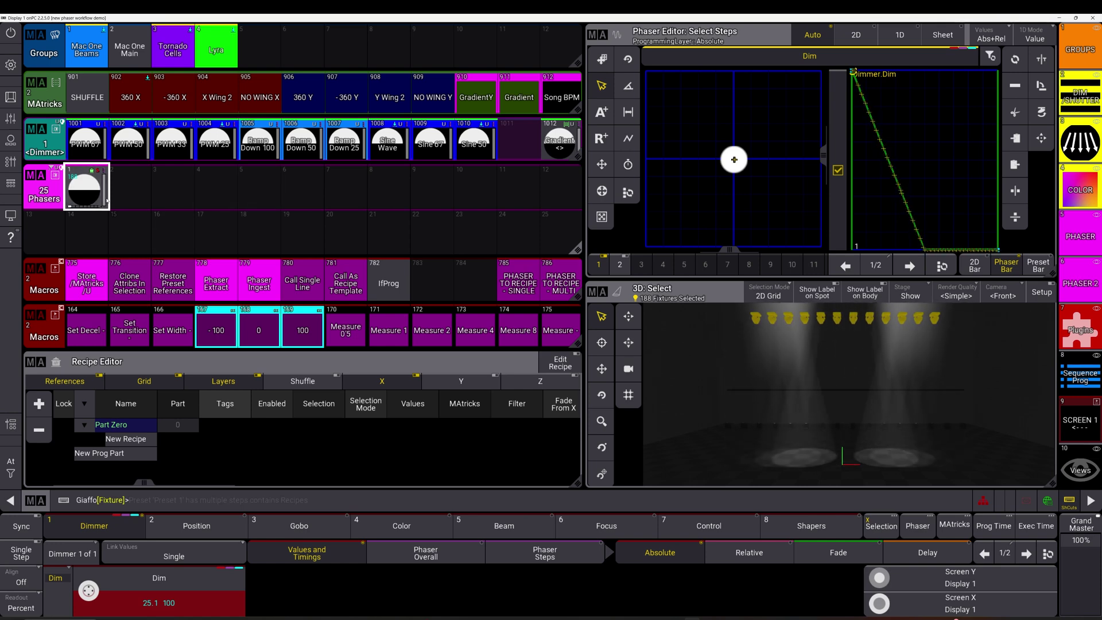
click(87, 172)
text(Wings ><)
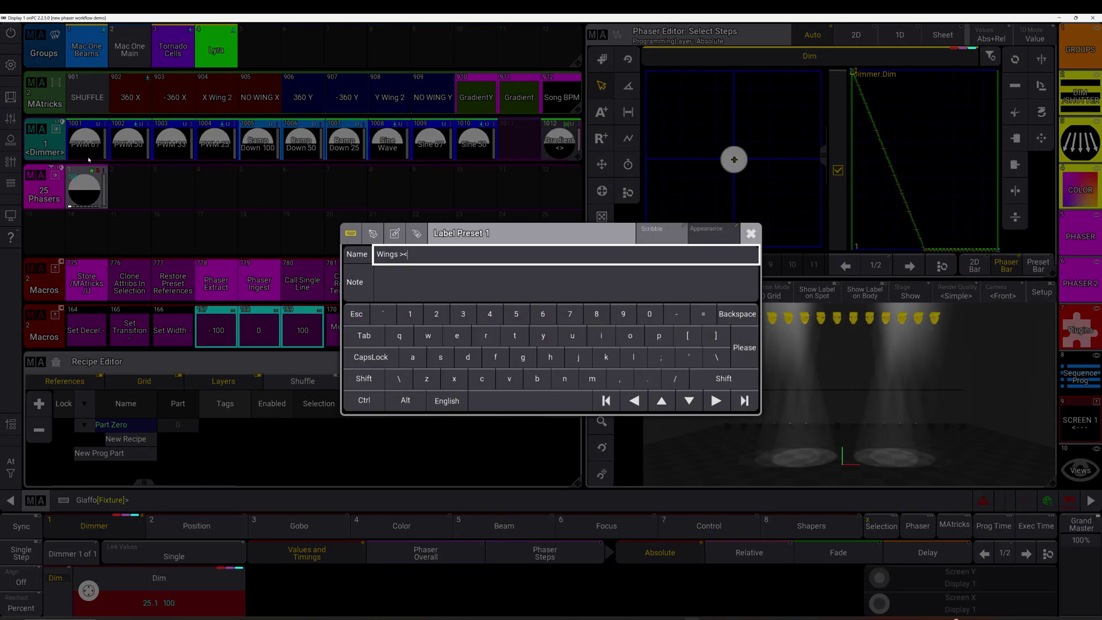
key(Return)
key(Escape)
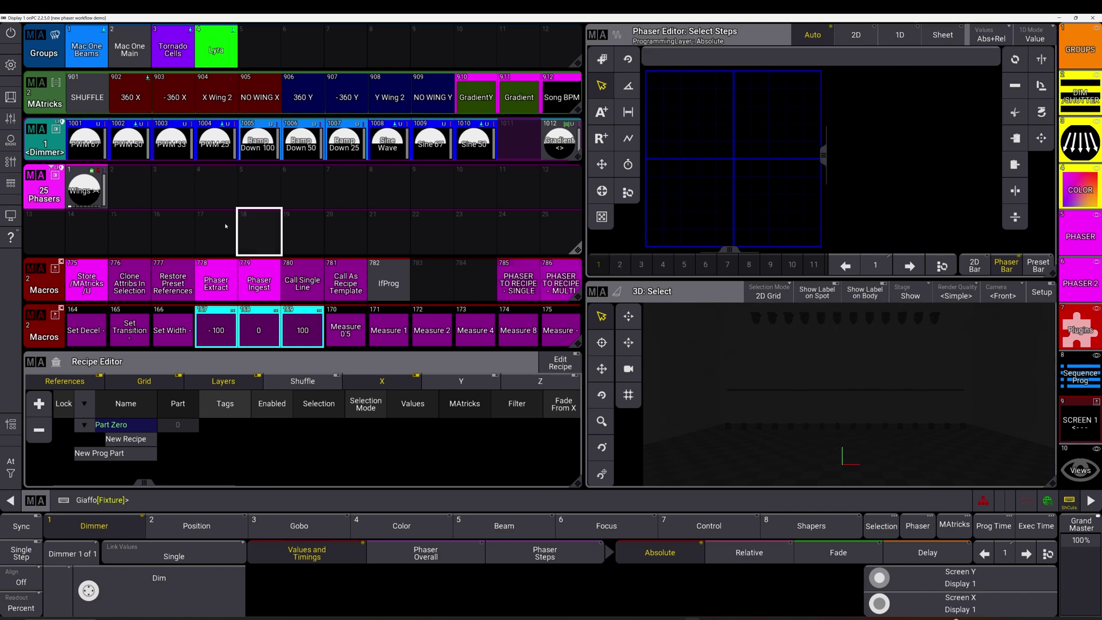
- Examine the recipe lines of the Wings >< preset and the Phase To X setting of its base recipe
right_click(85, 186)
click(587, 236)
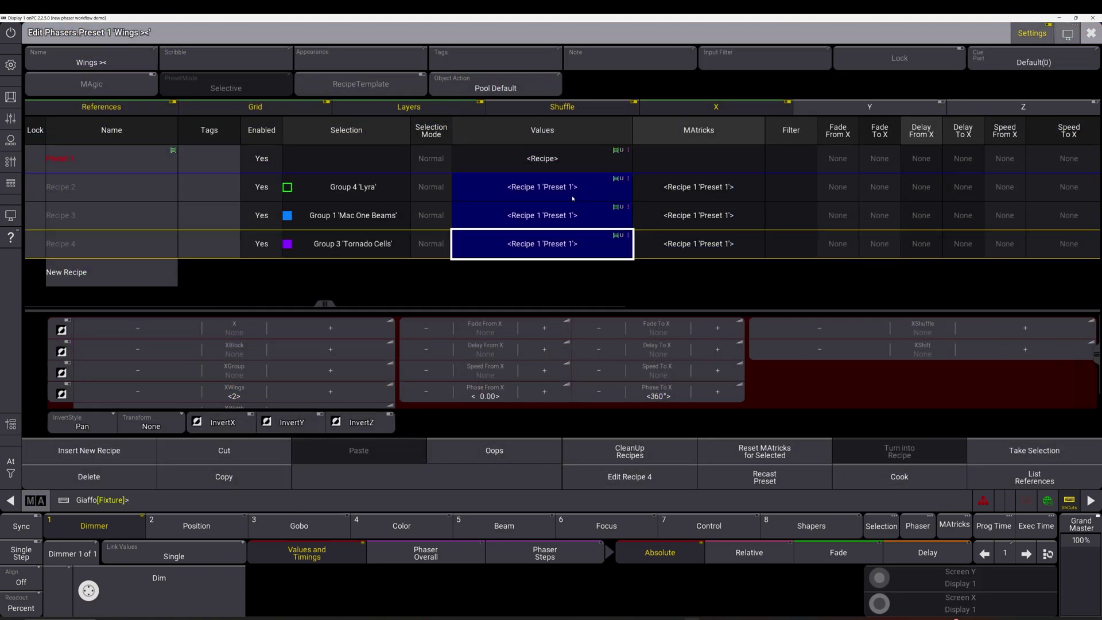
click(569, 168)
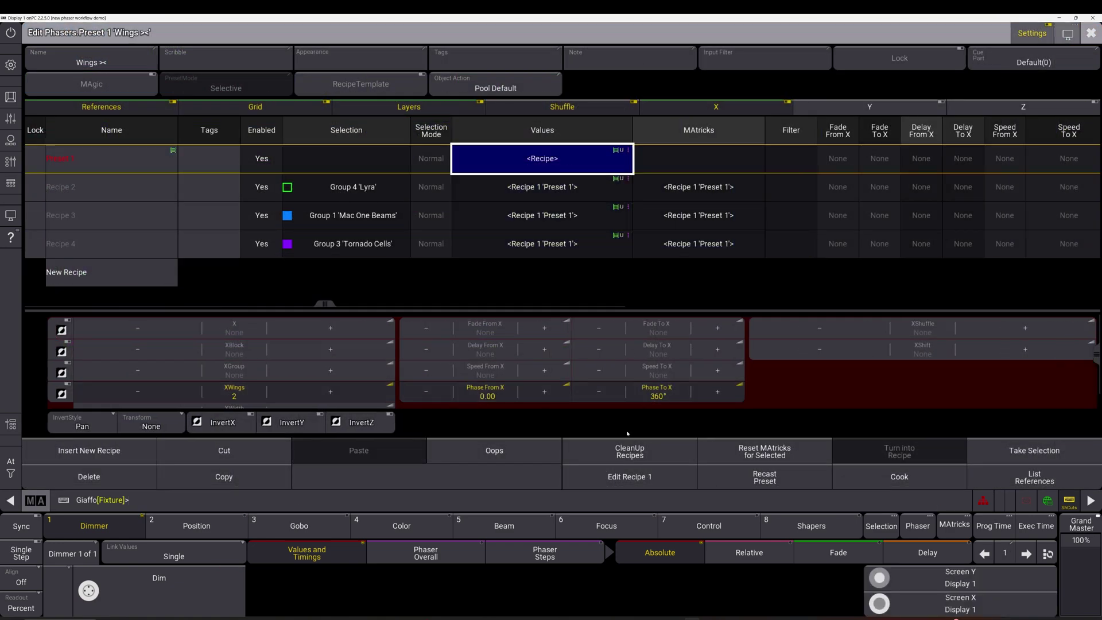
click(669, 396)
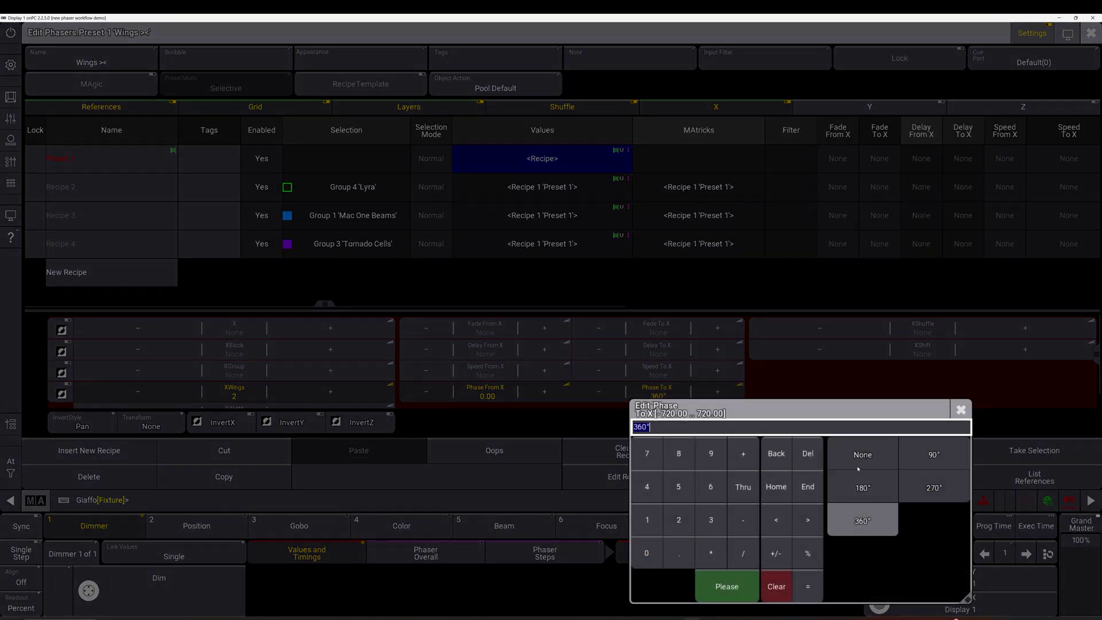
click(855, 468)
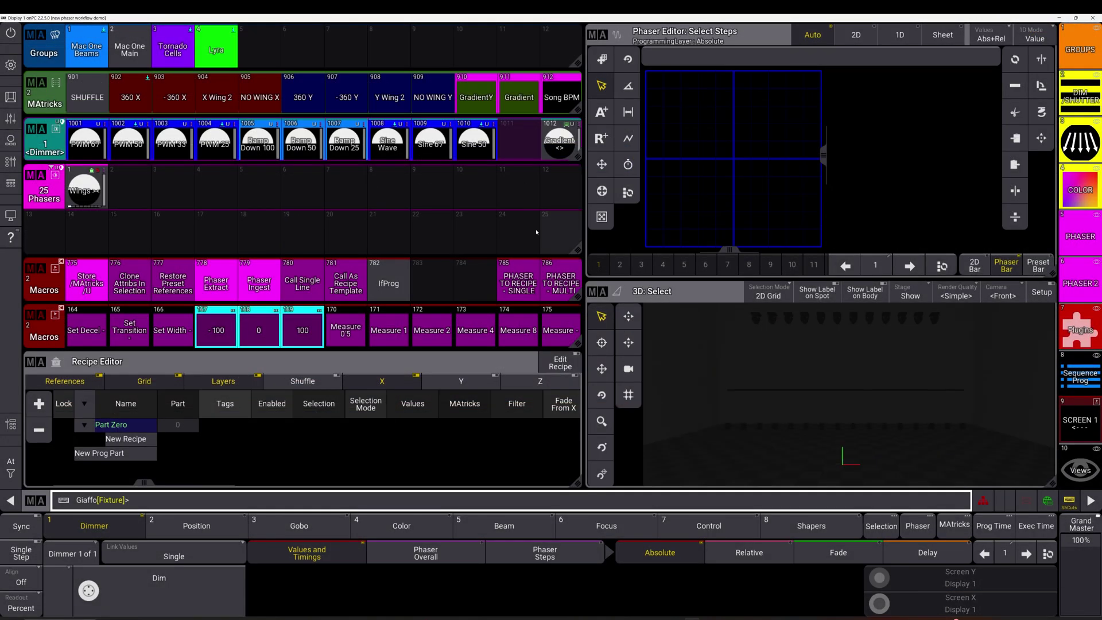
- Play back the Wings >< preset directly from the Phasers pool
click(216, 272)
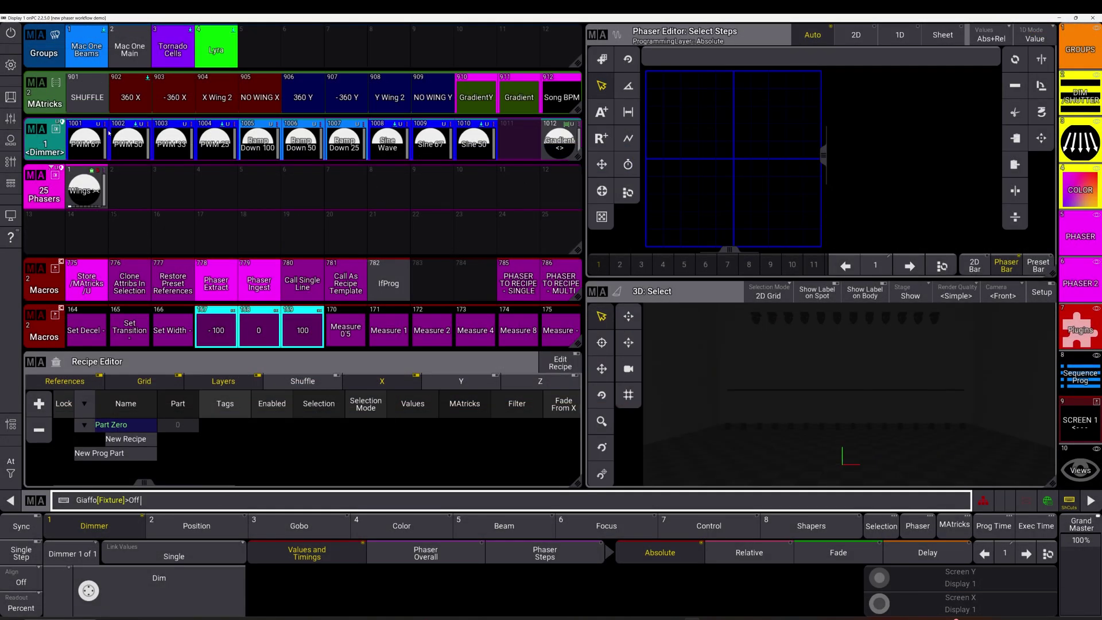
click(87, 206)
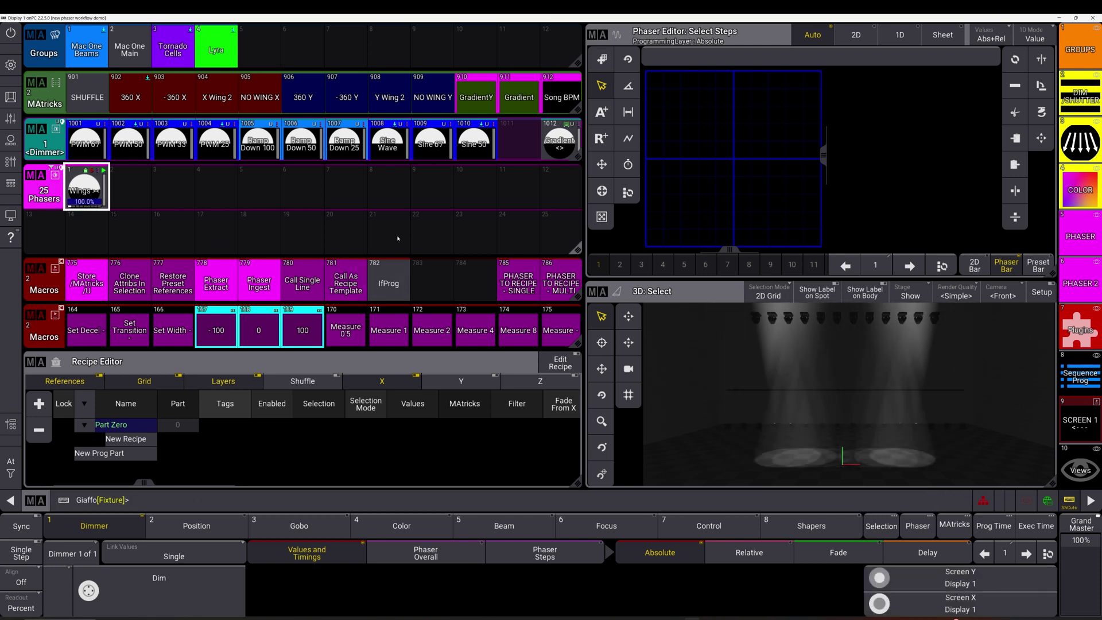
drag(87, 187, 58, 152)
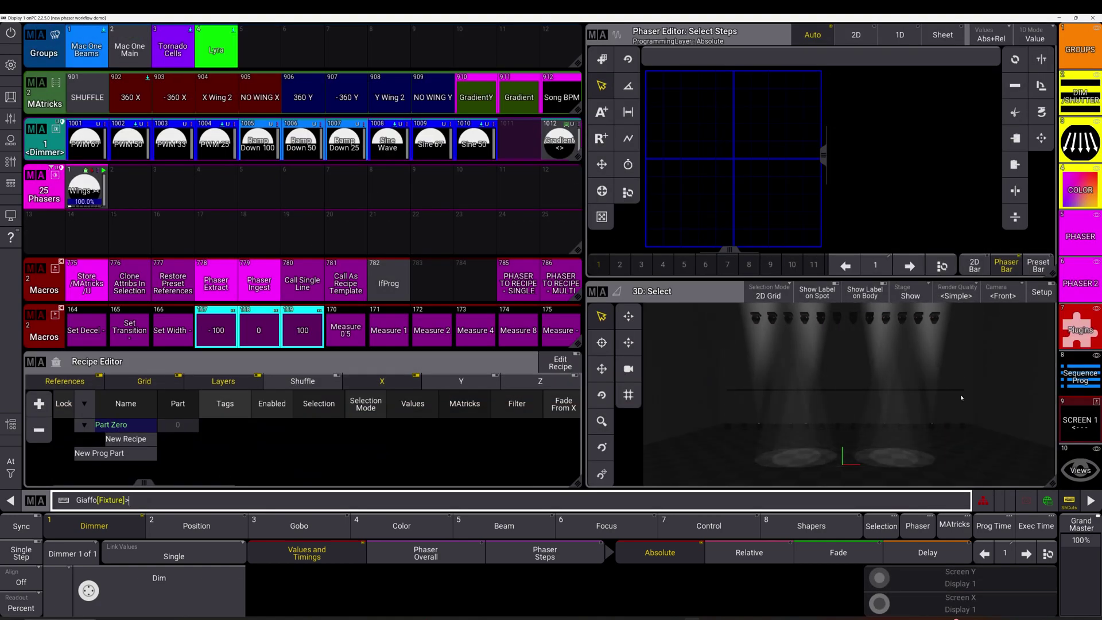
- Run the Phaser Extract macro on the Wings >< preset, extracting its base phaser to Phasers slot 14
click(74, 183)
click(216, 281)
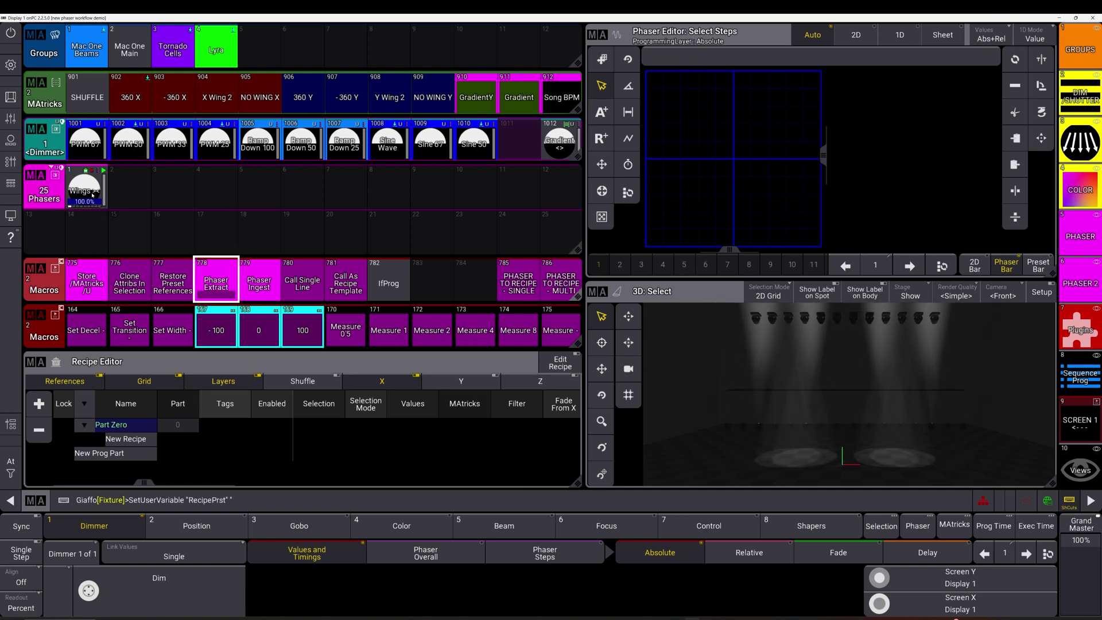
click(93, 229)
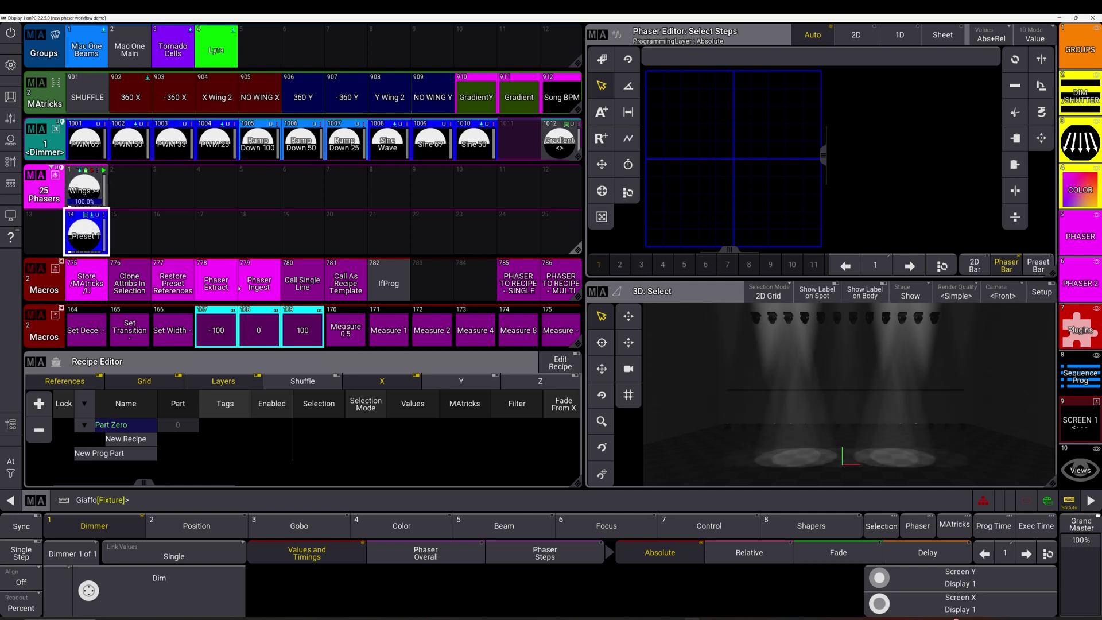
- Call the Wings >< preset as a recipe template and set transition and width to 0% for all its phaser steps
click(343, 297)
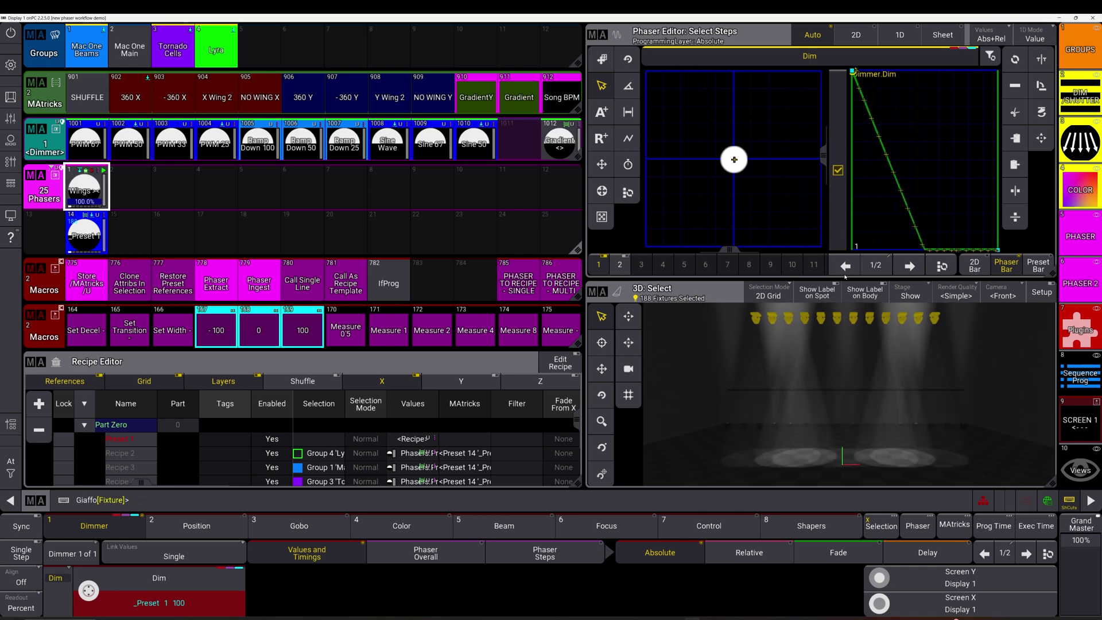
click(906, 267)
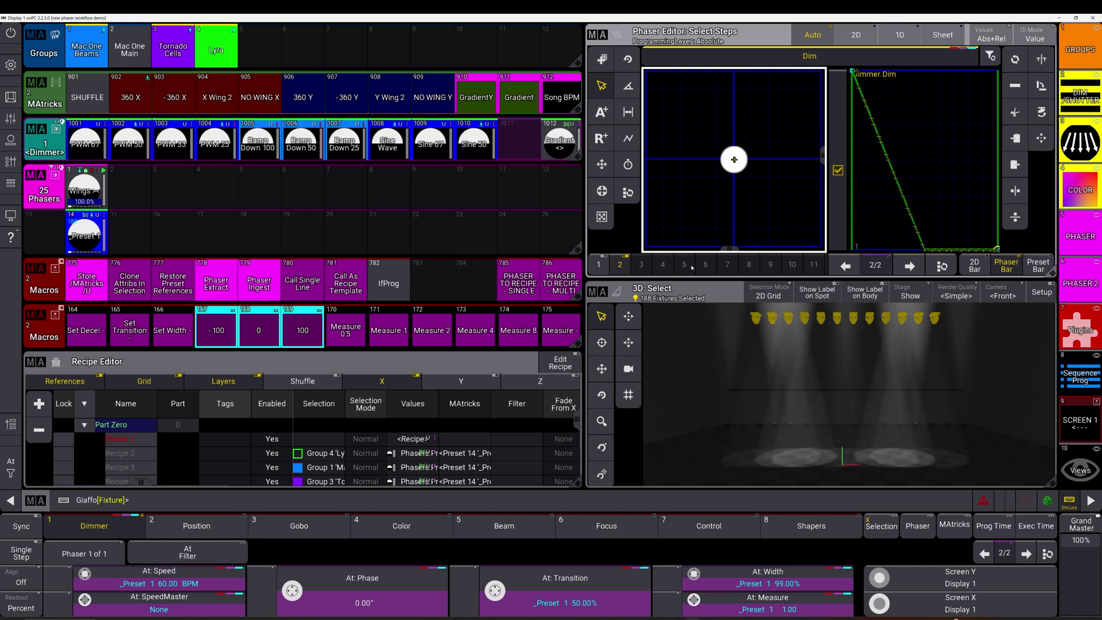
click(129, 327)
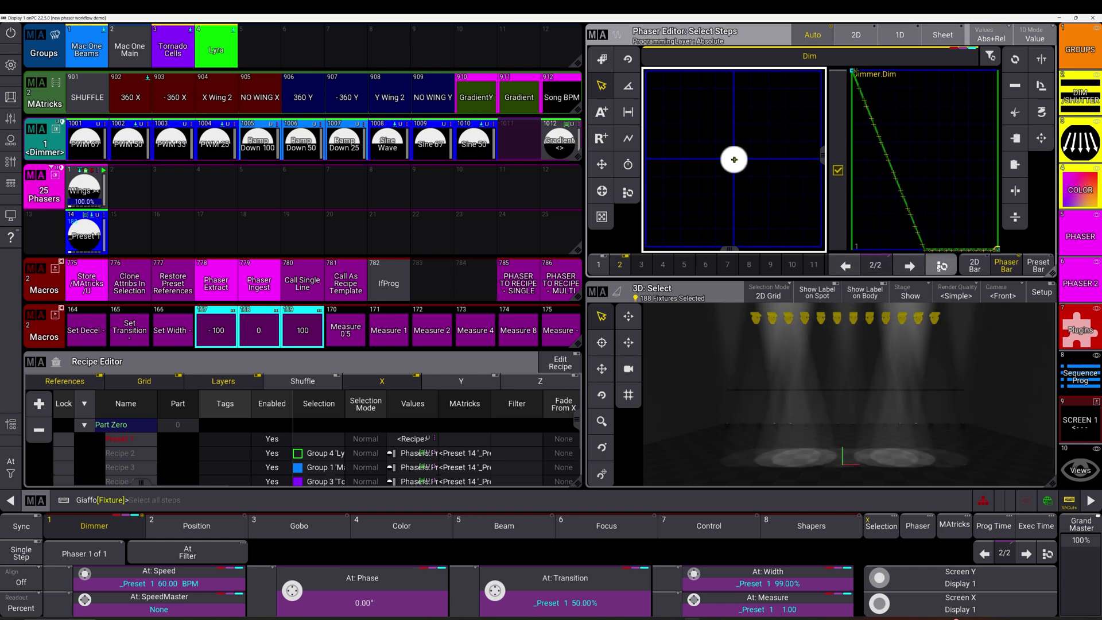
click(265, 342)
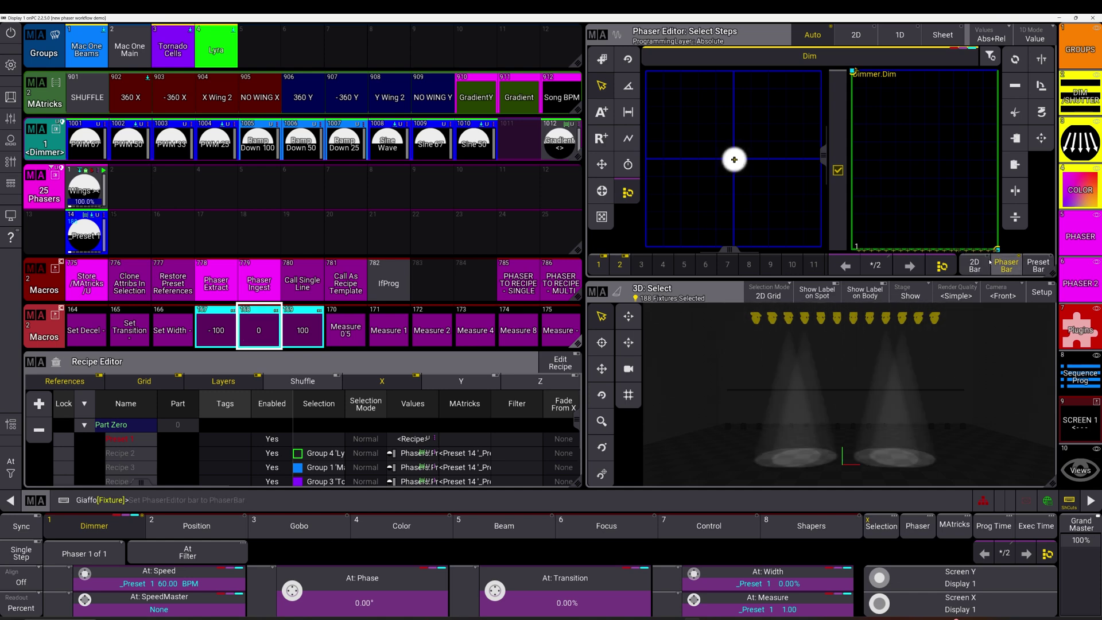
- Set the width of the base phaser's first step to 56% in the recipe template of the Wings >< preset
click(906, 268)
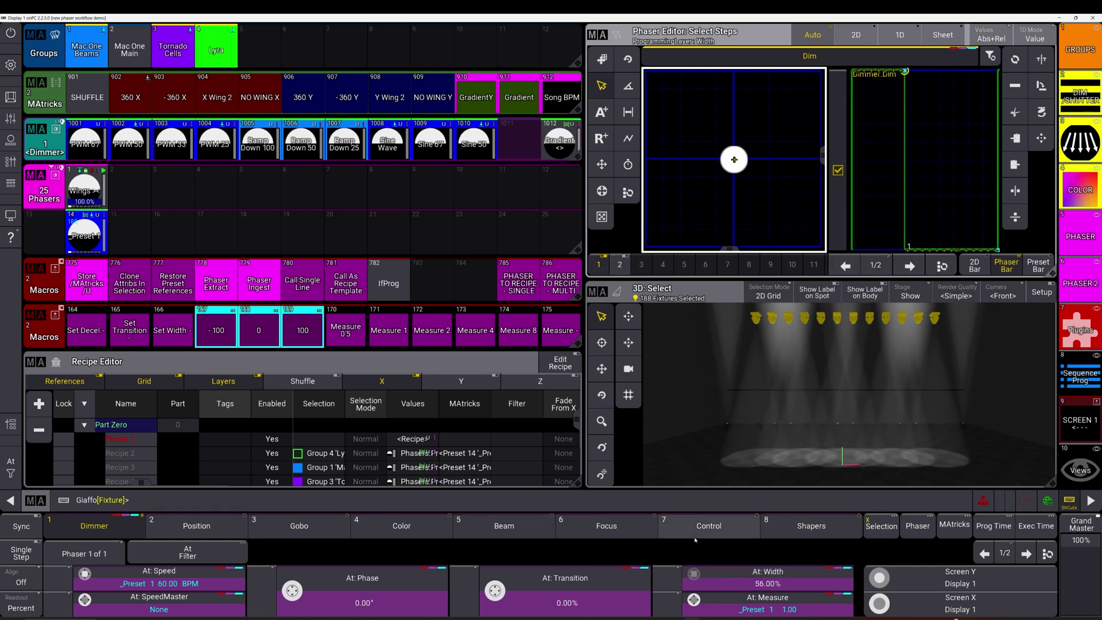
click(293, 274)
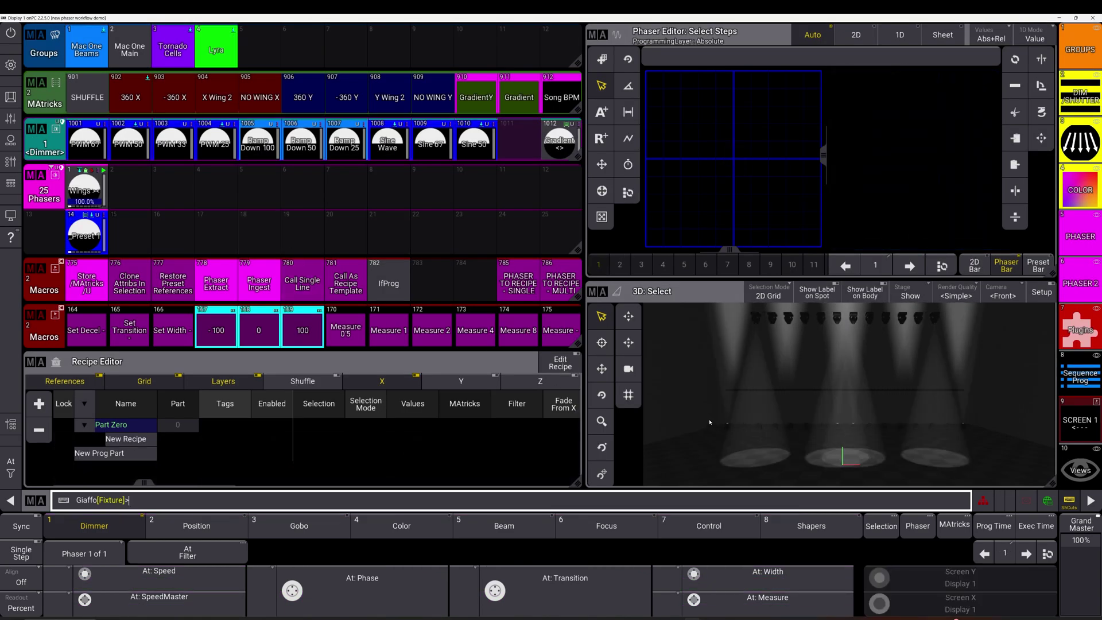
- Adjust the transition of the second phaser step in the Wings >< recipe template and update the extracted base preset in slot 14
click(345, 283)
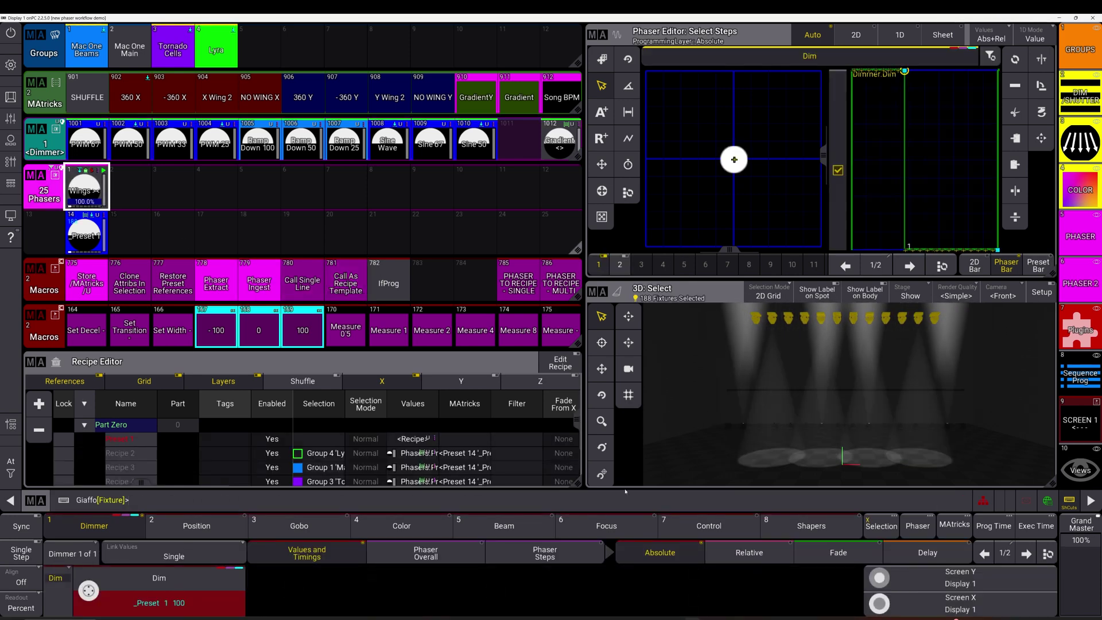
click(910, 266)
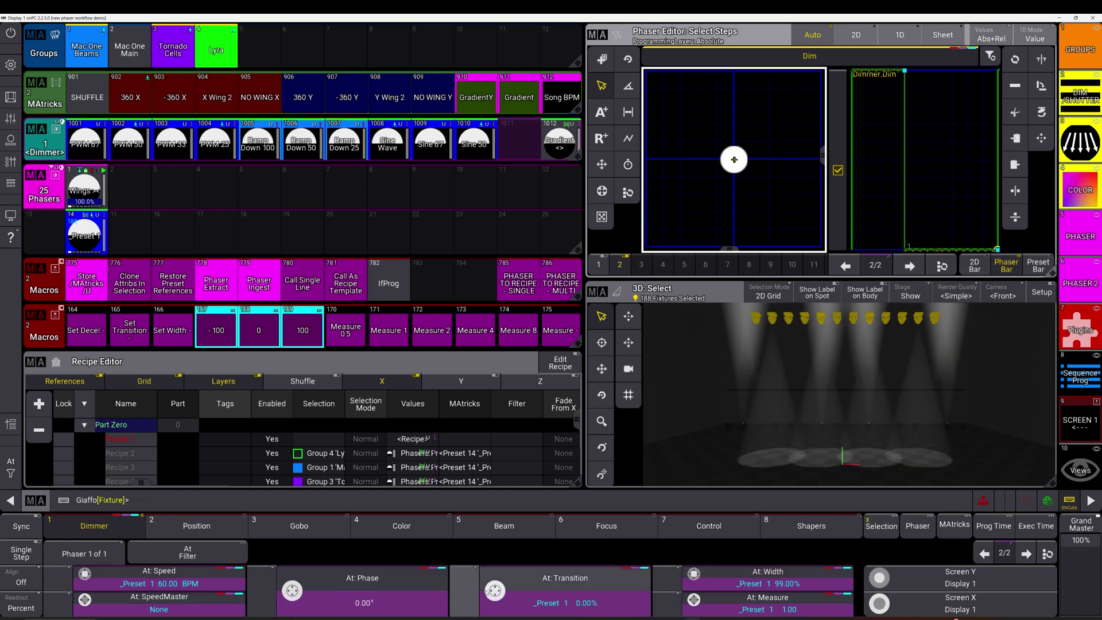
drag(486, 592, 512, 607)
key(u)
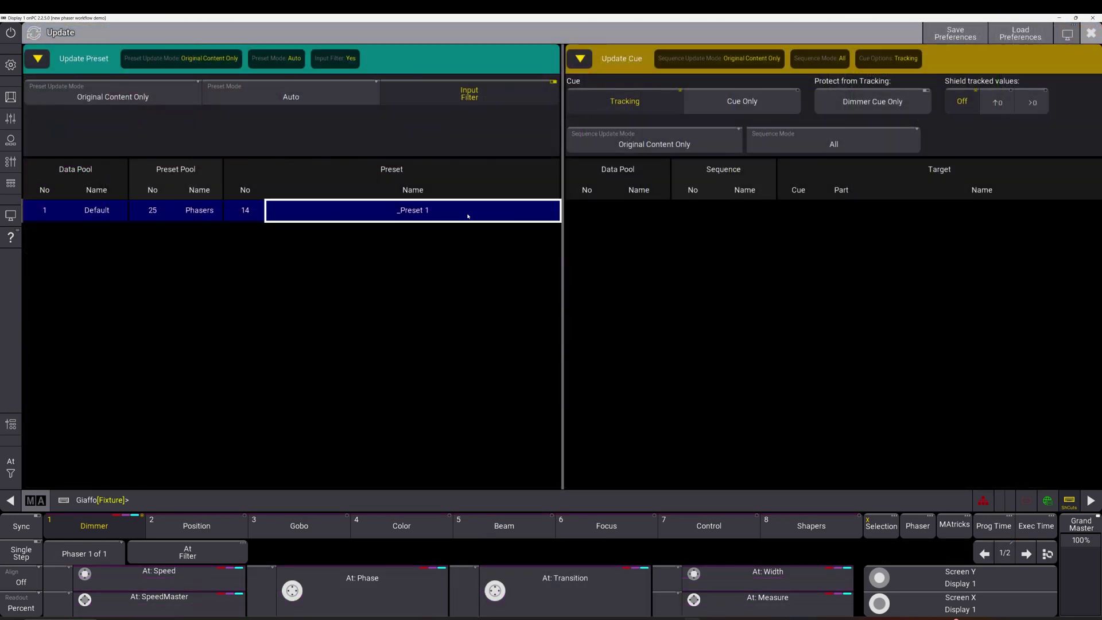
key(Escape)
click(97, 189)
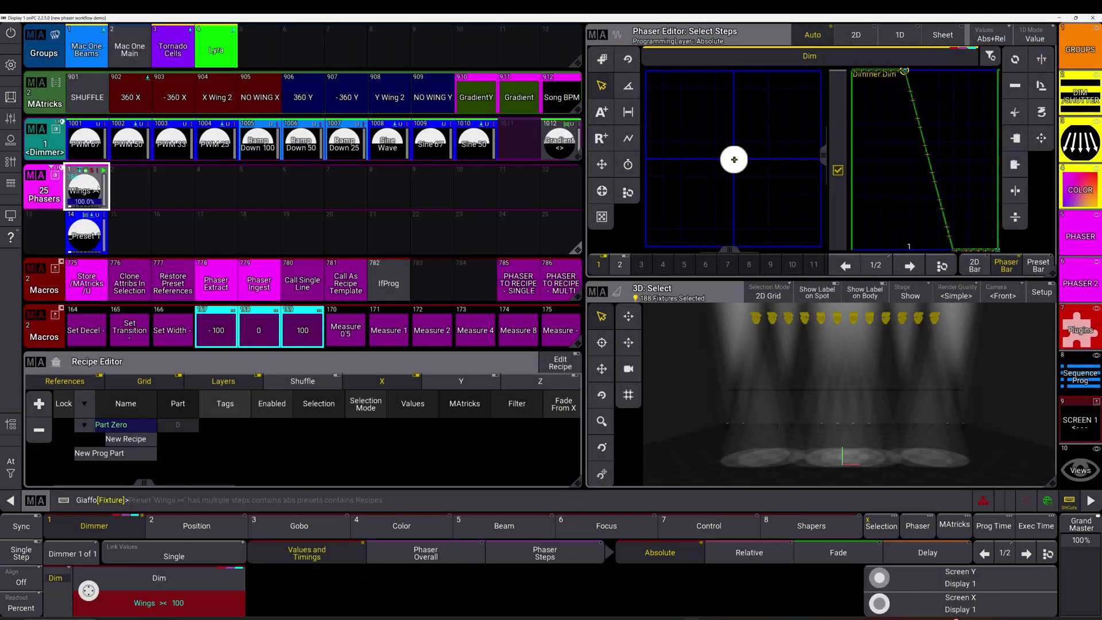
key(Delete)
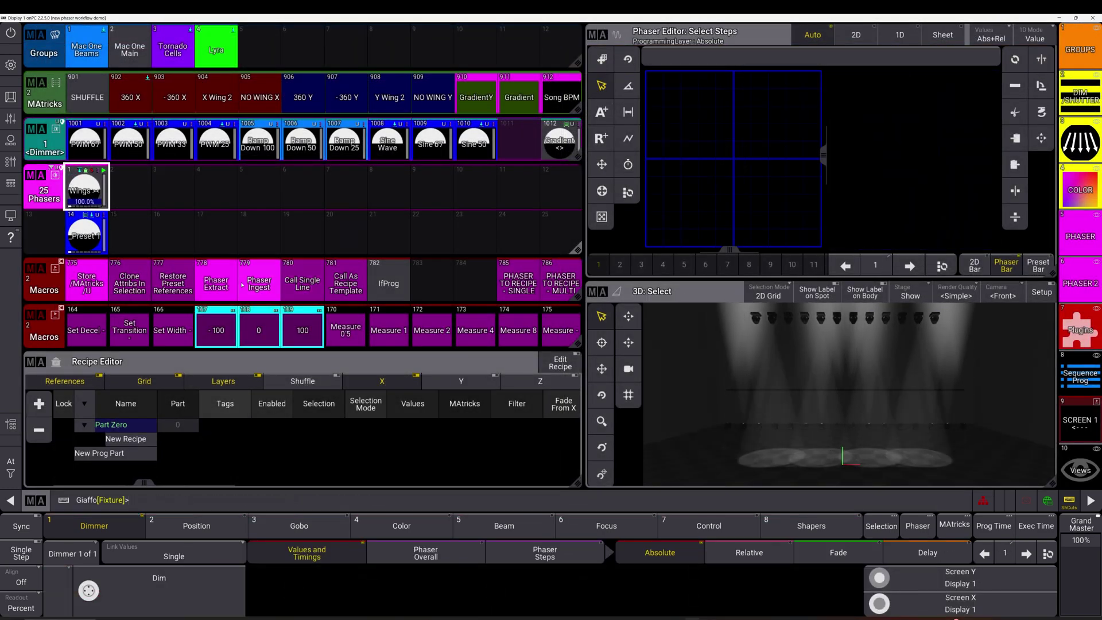
- Try the Phaser Ingest macro on the Wings >< preset and examine the Values references of its recipe lines
click(242, 285)
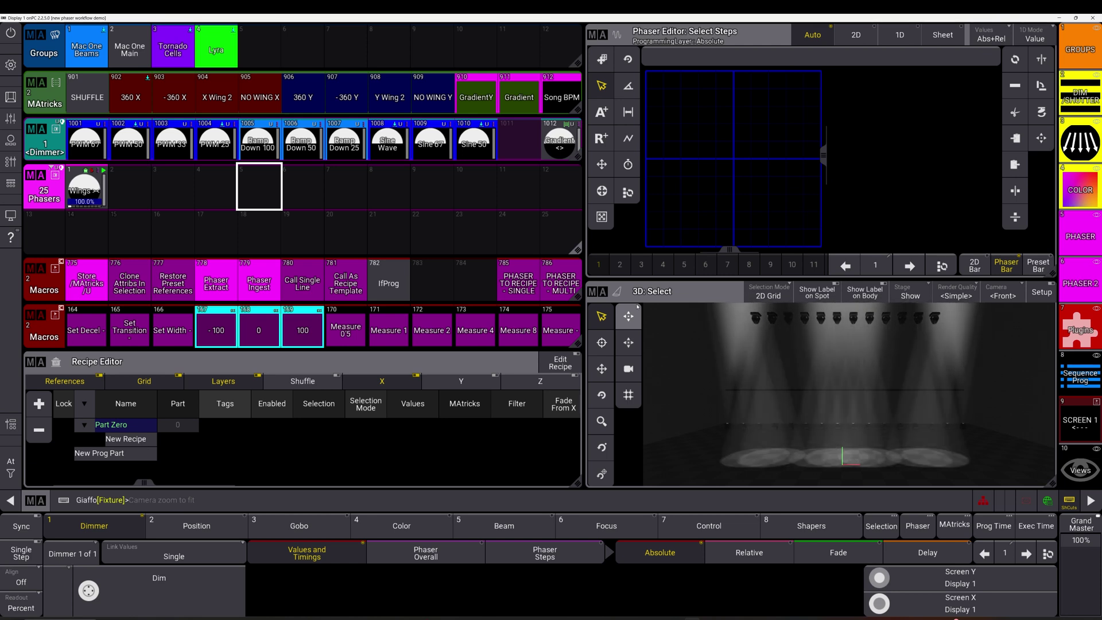
click(259, 283)
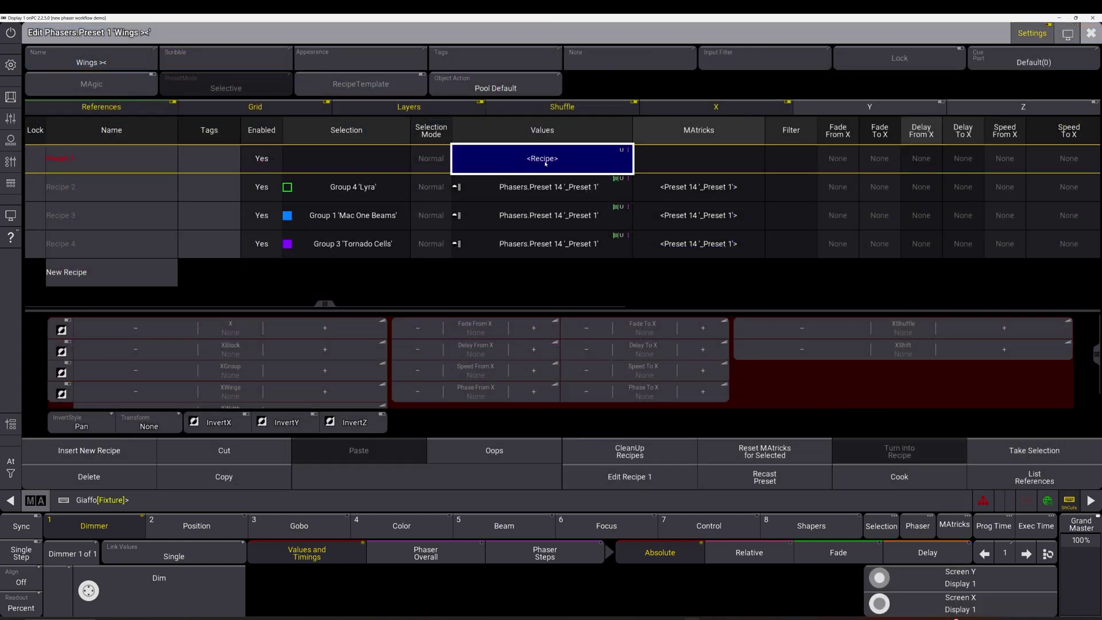
drag(550, 195, 546, 249)
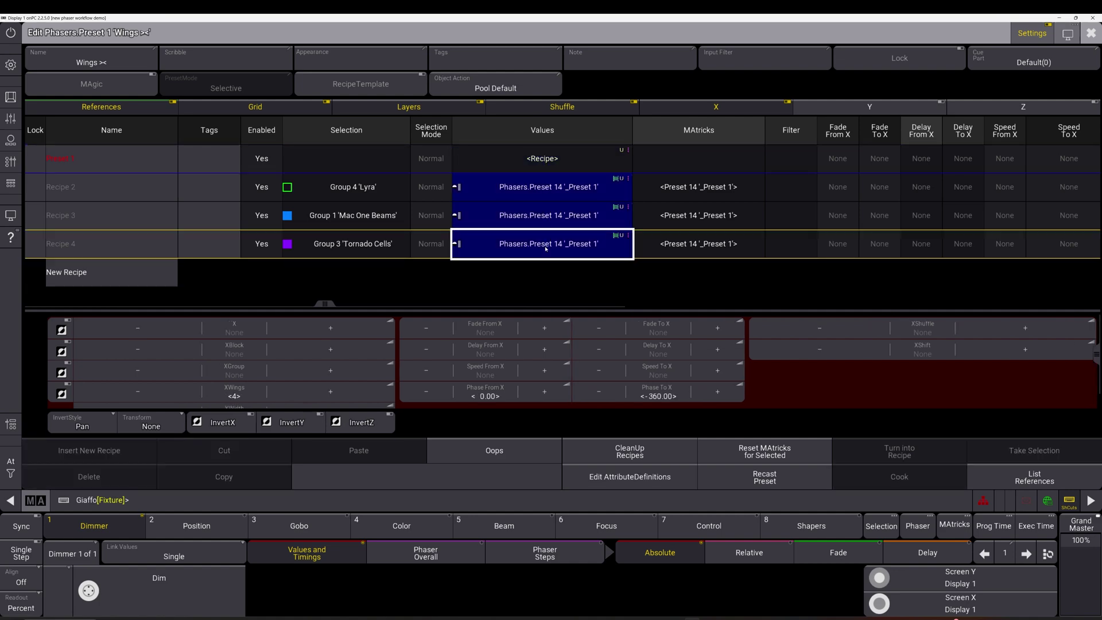
key(Escape)
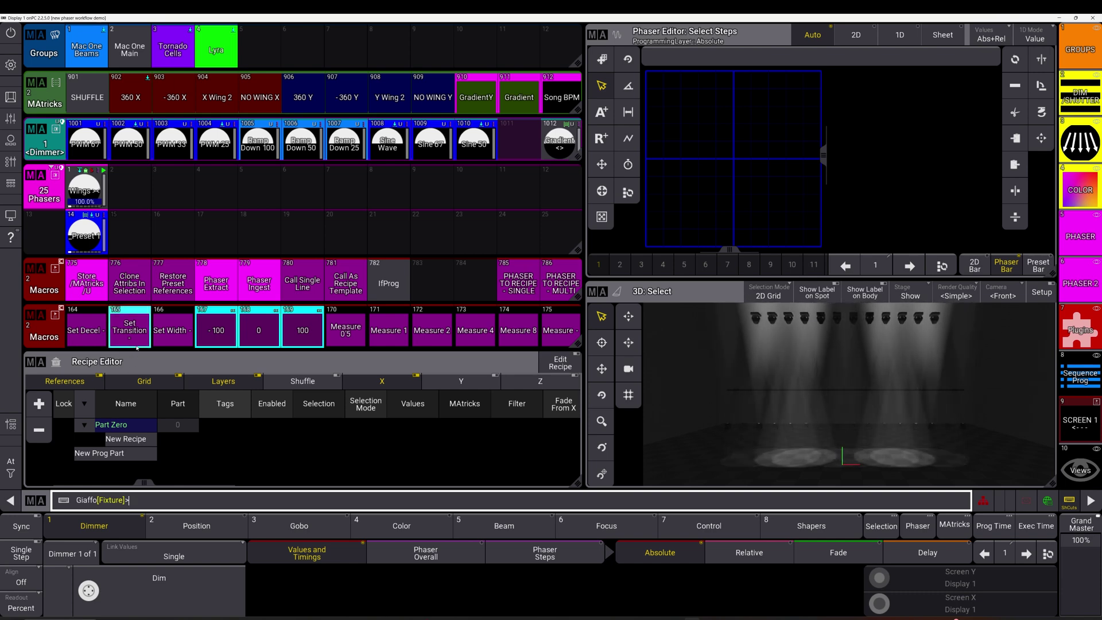
- Run the Phaser Ingest macro to merge the extracted phaser back into Wings ><, and inspect its base recipe line
right_click(84, 190)
key(Escape)
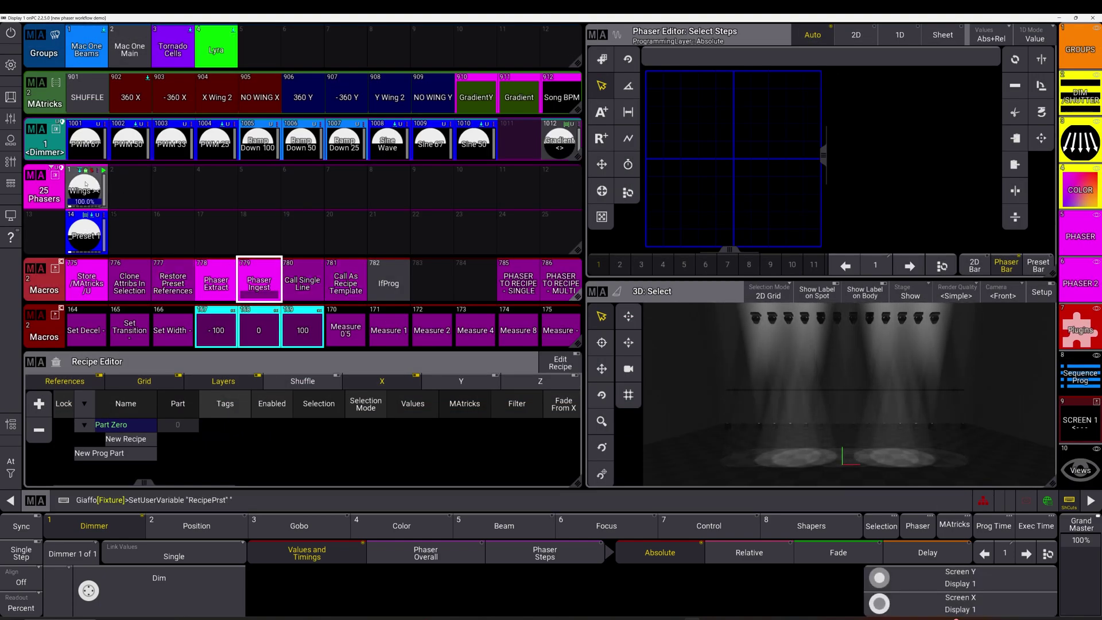
right_click(85, 190)
click(550, 159)
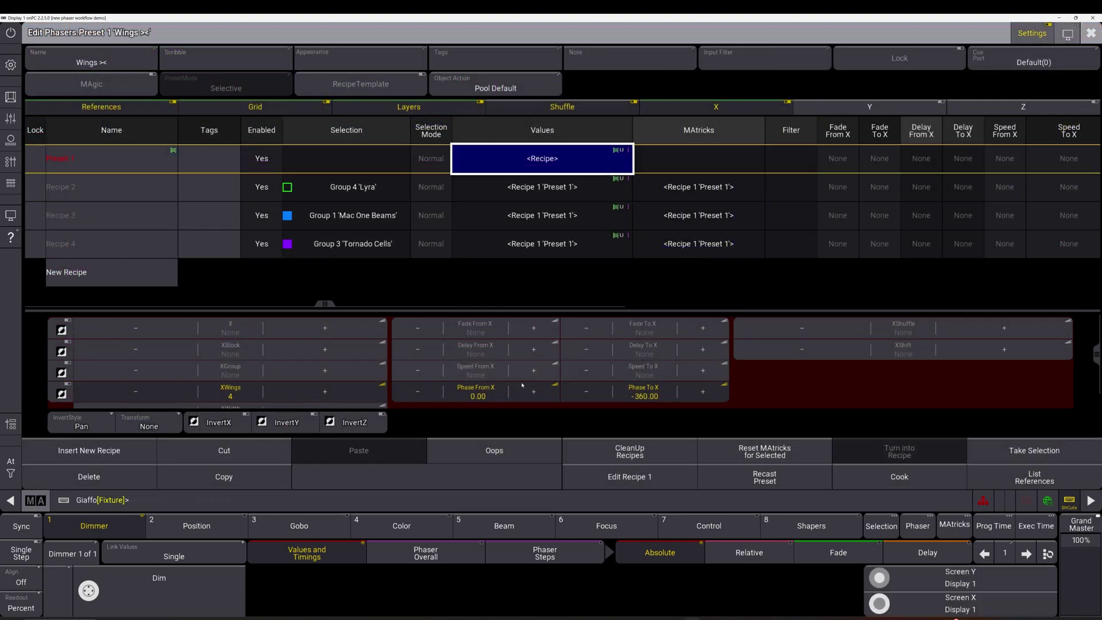
- Vary Speed From X on the base recipe of the Wings >< preset, first to 88 BPM and then to 7 BPM
click(542, 373)
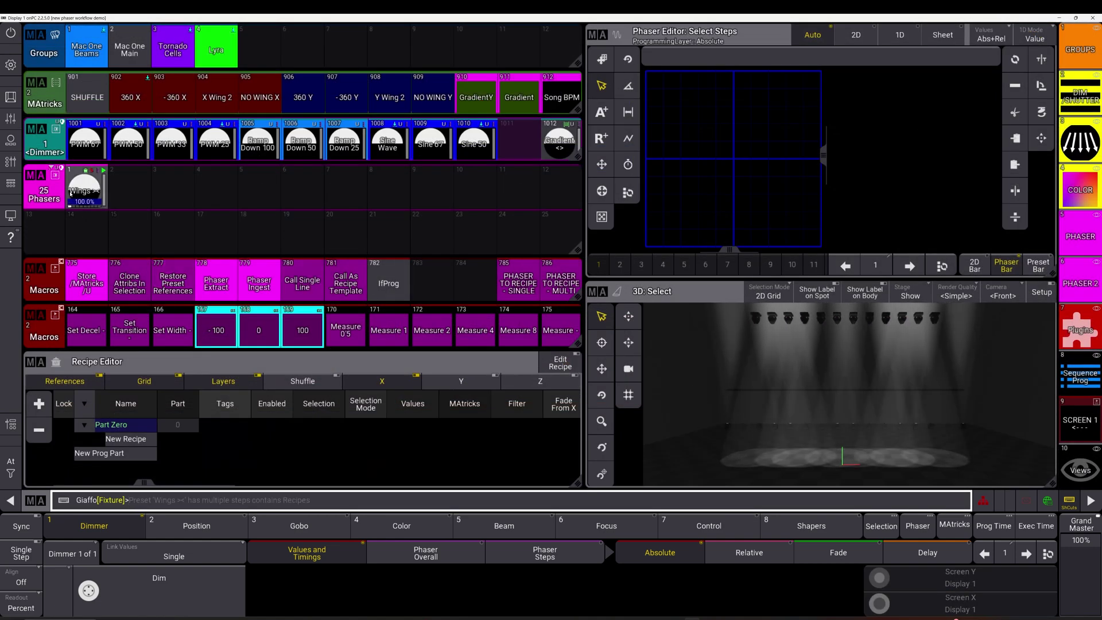
drag(84, 189, 47, 184)
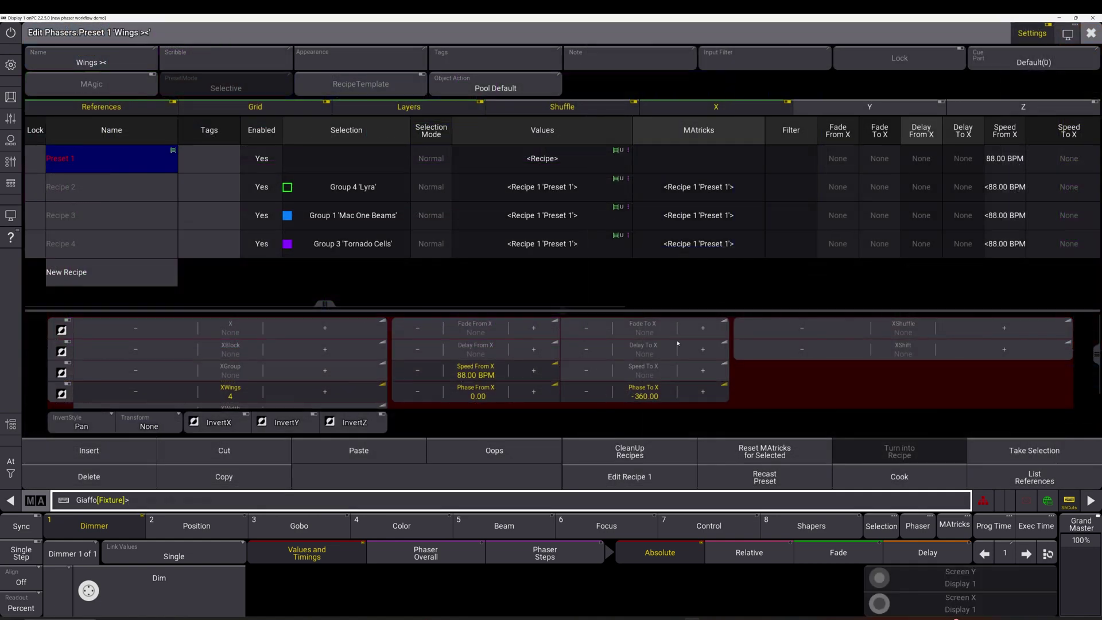
click(496, 376)
click(496, 376)
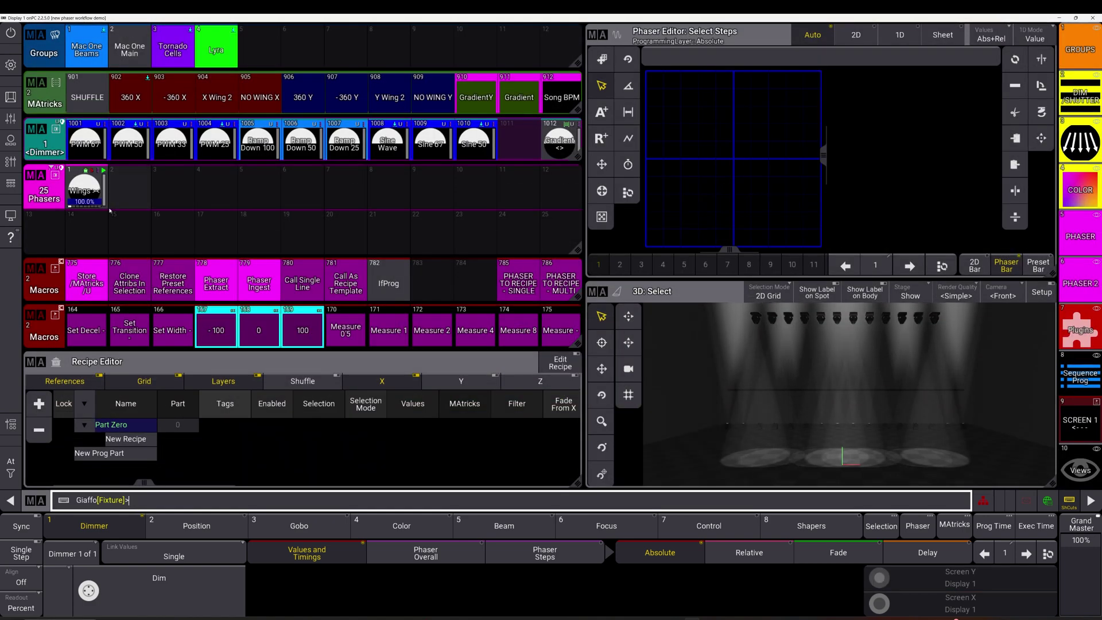
click(86, 194)
click(86, 194)
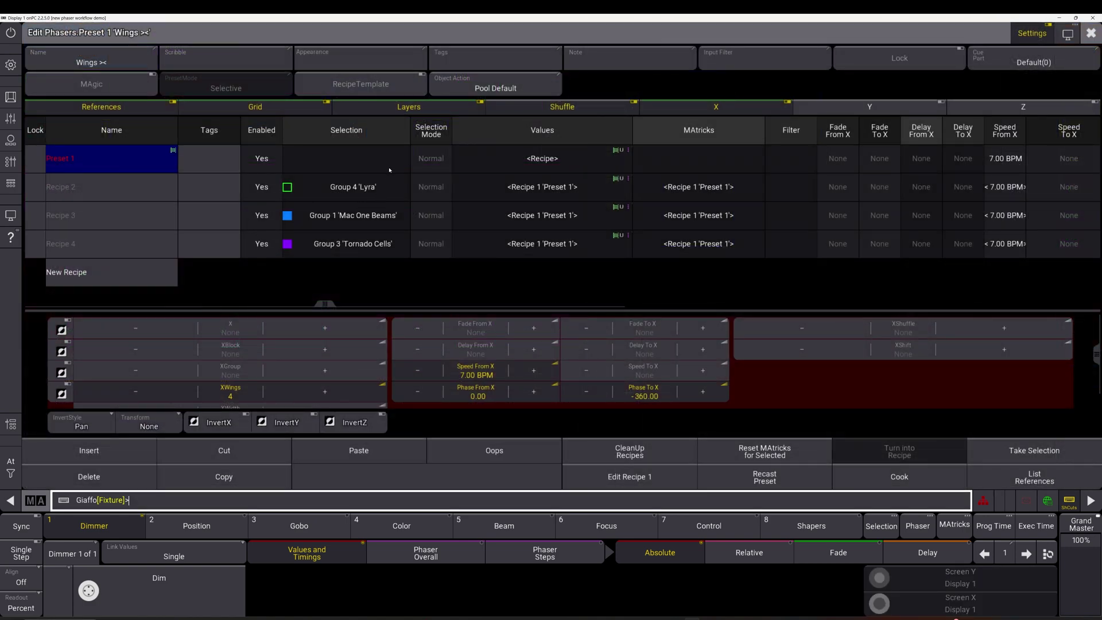
- Override Phase To X with 360° on the Group 3 'Tornado Cells' recipe line of the Wings >< preset
click(529, 166)
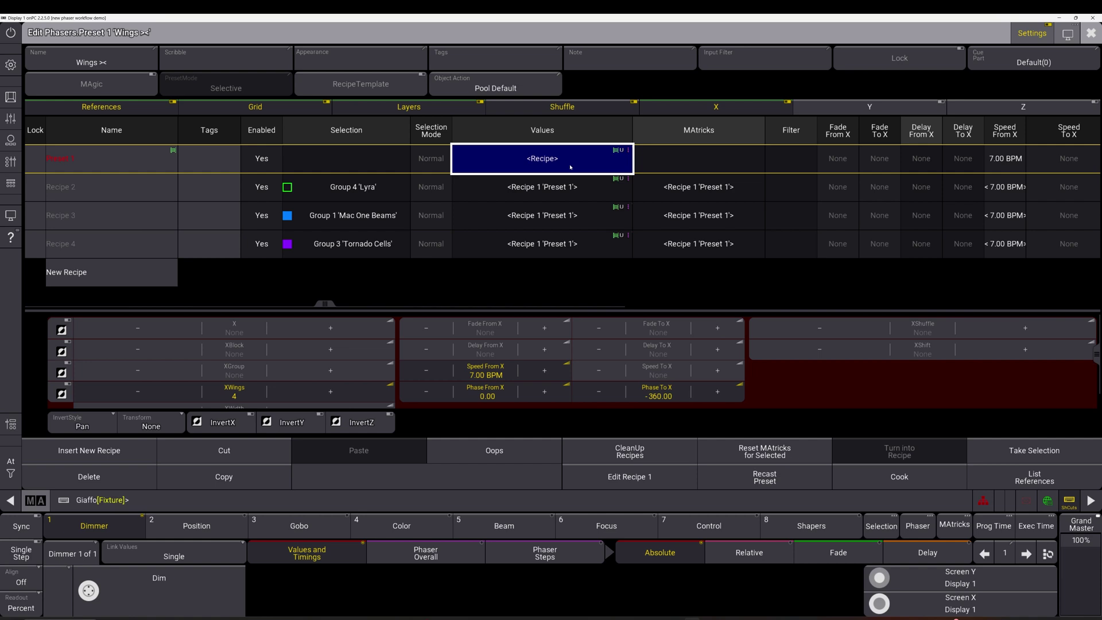
drag(580, 189, 589, 245)
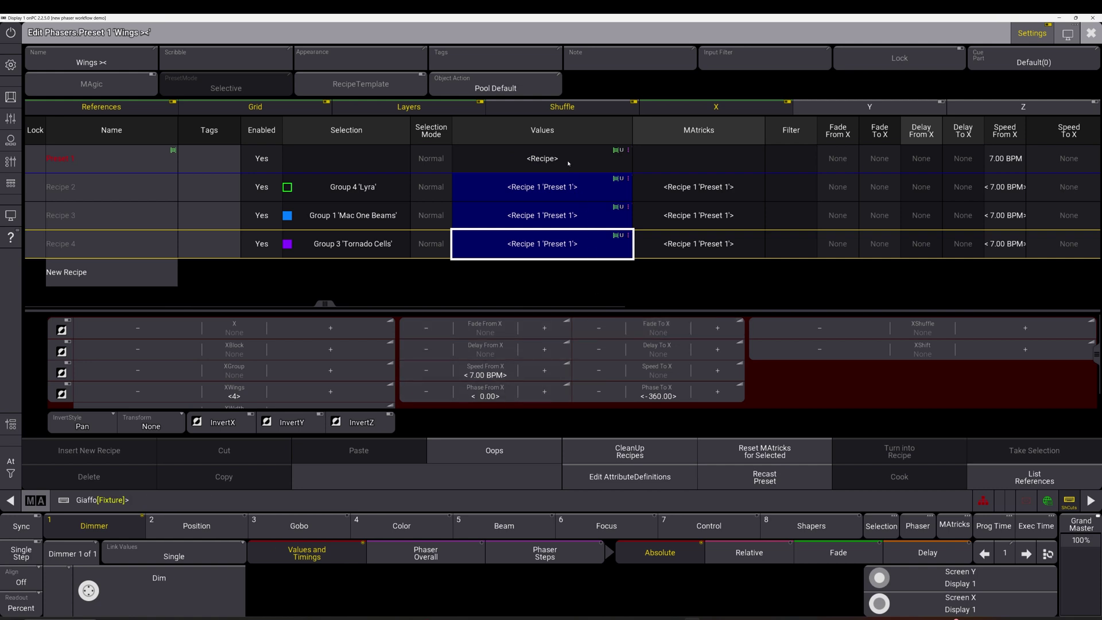
click(568, 161)
click(567, 223)
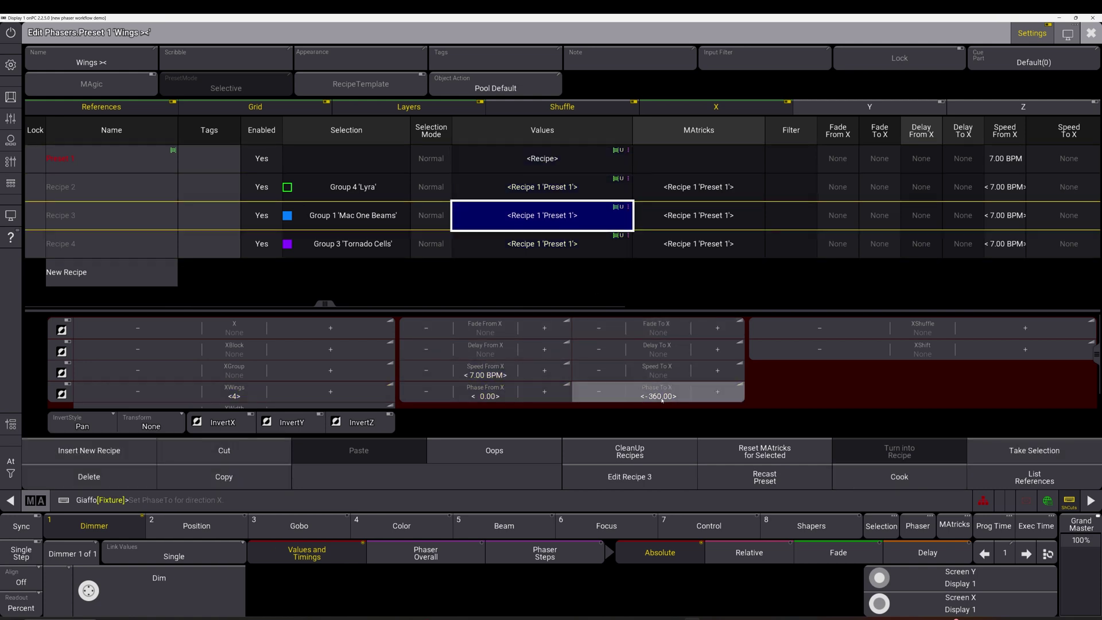
key(Down)
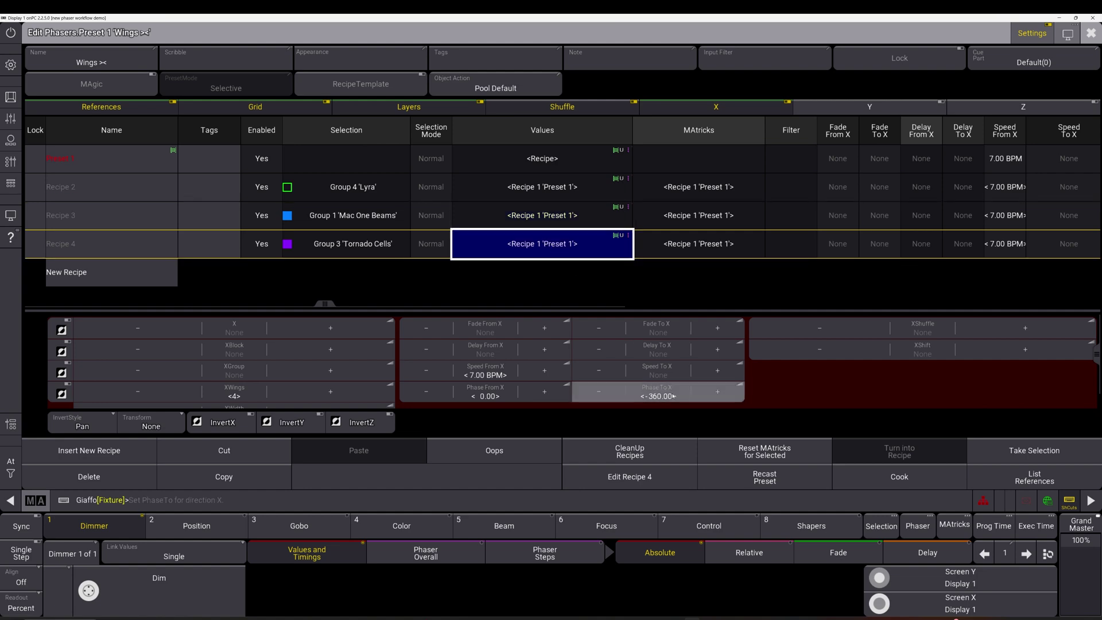
click(673, 396)
text(360)
key(Return)
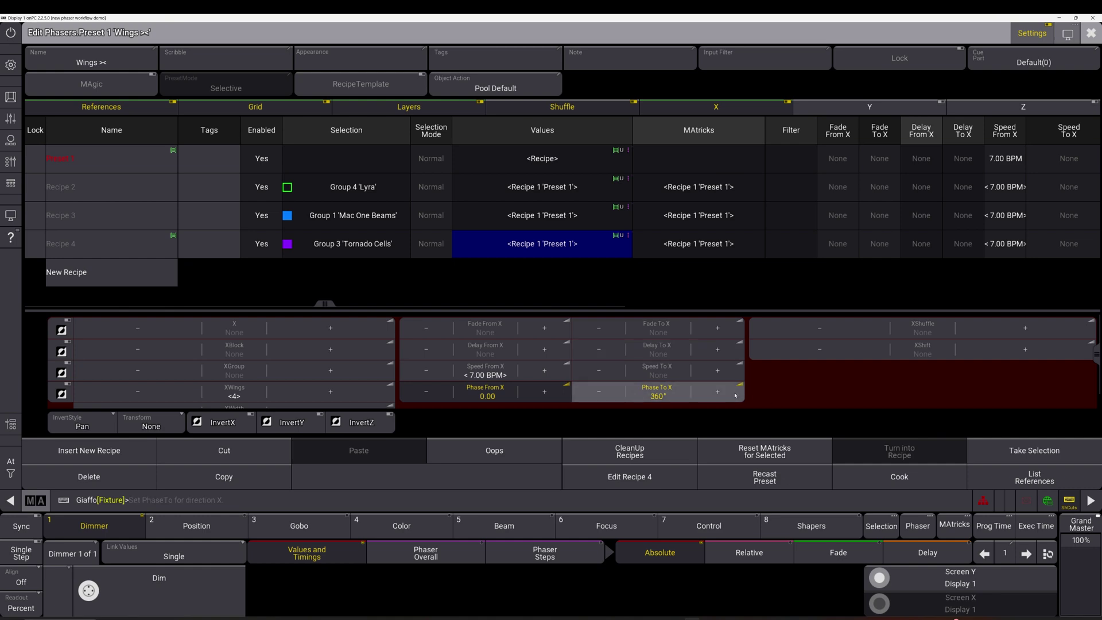
click(568, 218)
click(567, 189)
click(568, 164)
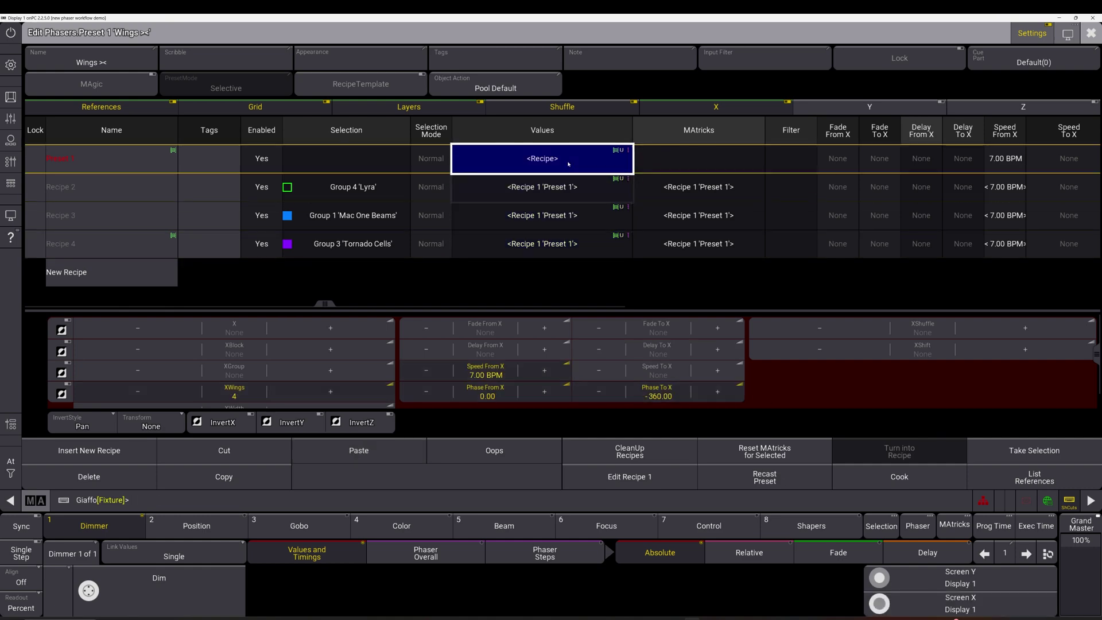
key(Escape)
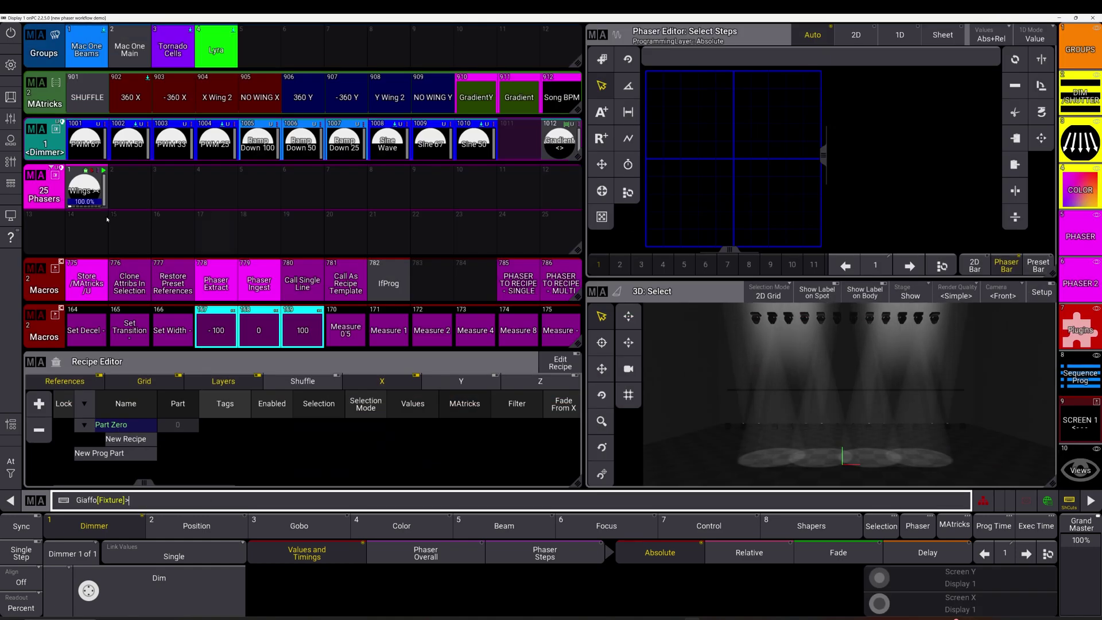
- Set Speed From X to 47 BPM on the base recipe of the Wings >< preset
right_click(86, 185)
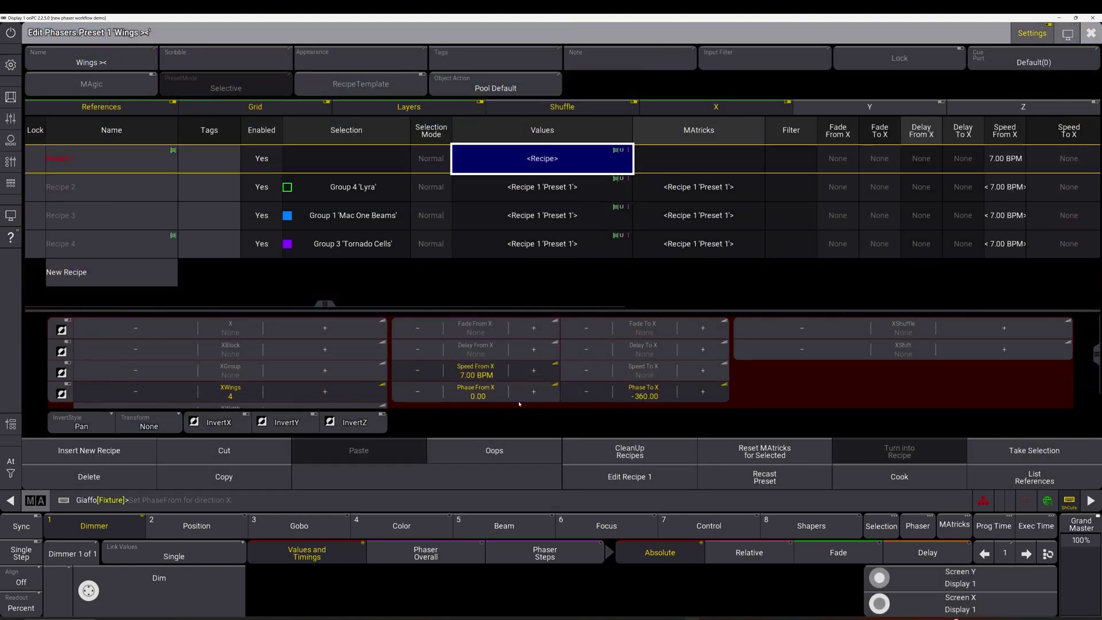
key(Escape)
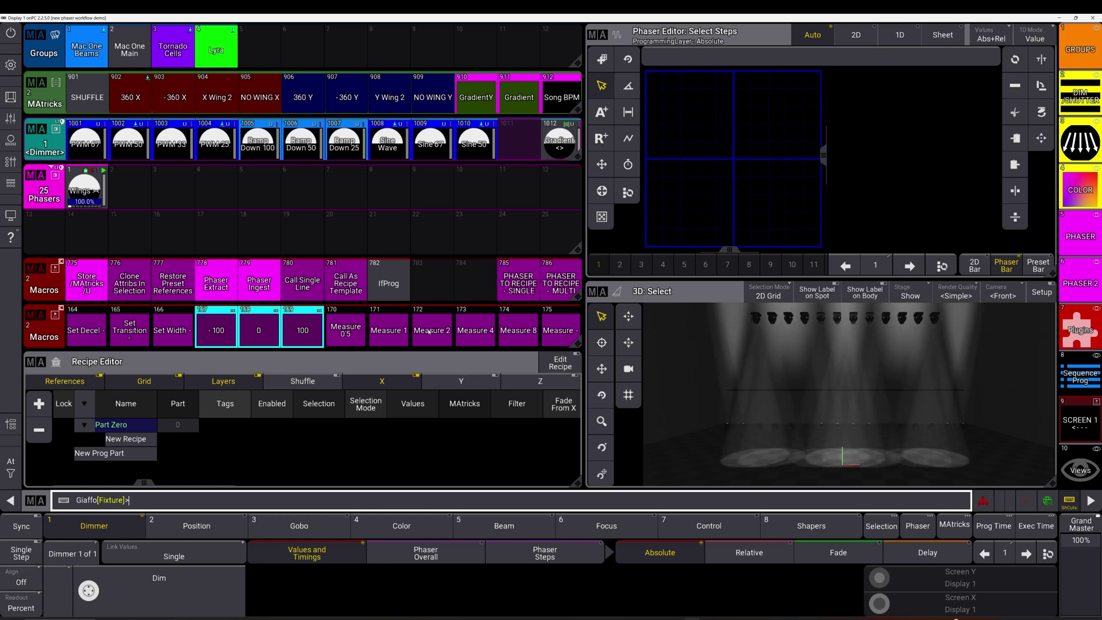
right_click(86, 185)
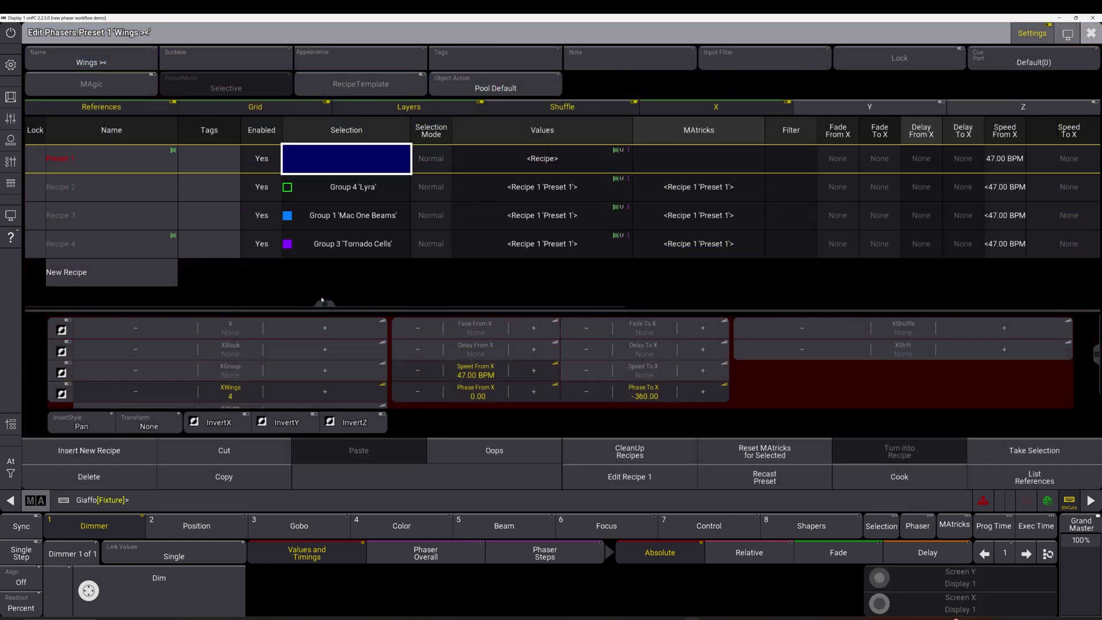
key(Escape)
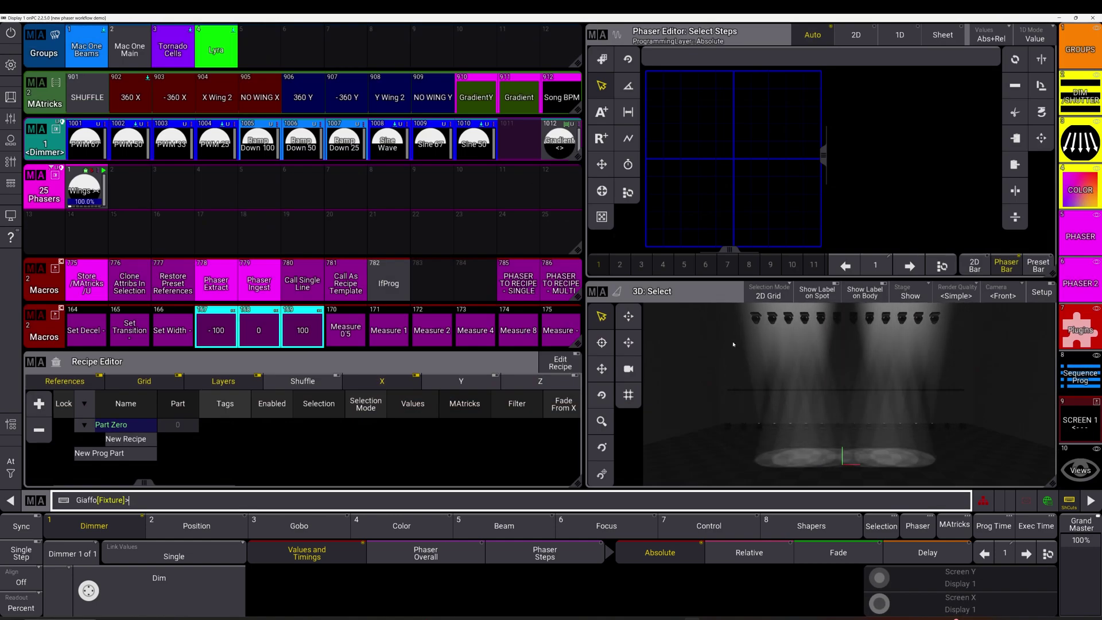